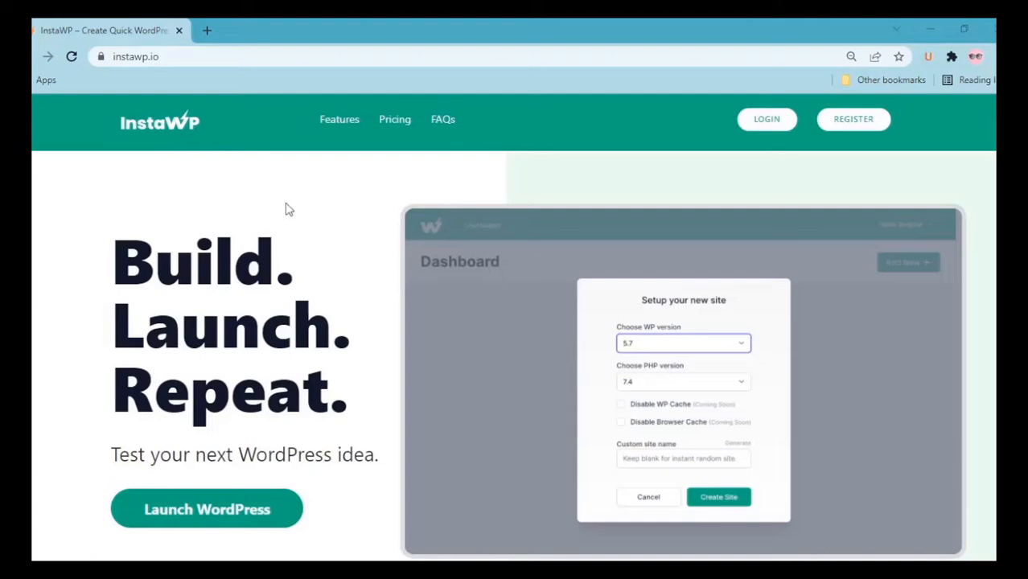
# Create a new InstaWP site from scratch named "Quiz-Survey", keeping WP version 5.9, PHP 7.4 and the default configuration
pyautogui.scroll(1, 287, 527)
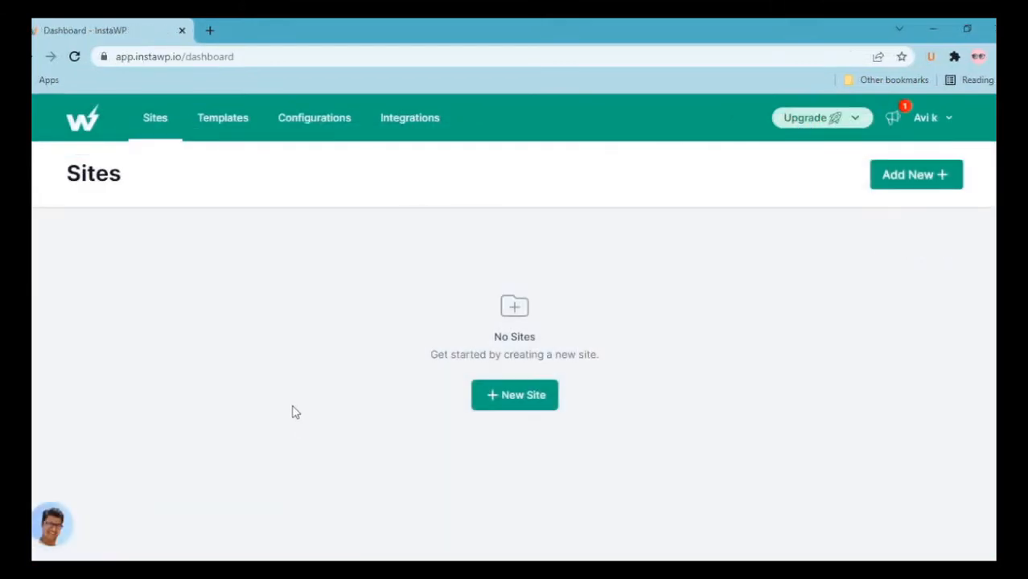
pyautogui.click(521, 398)
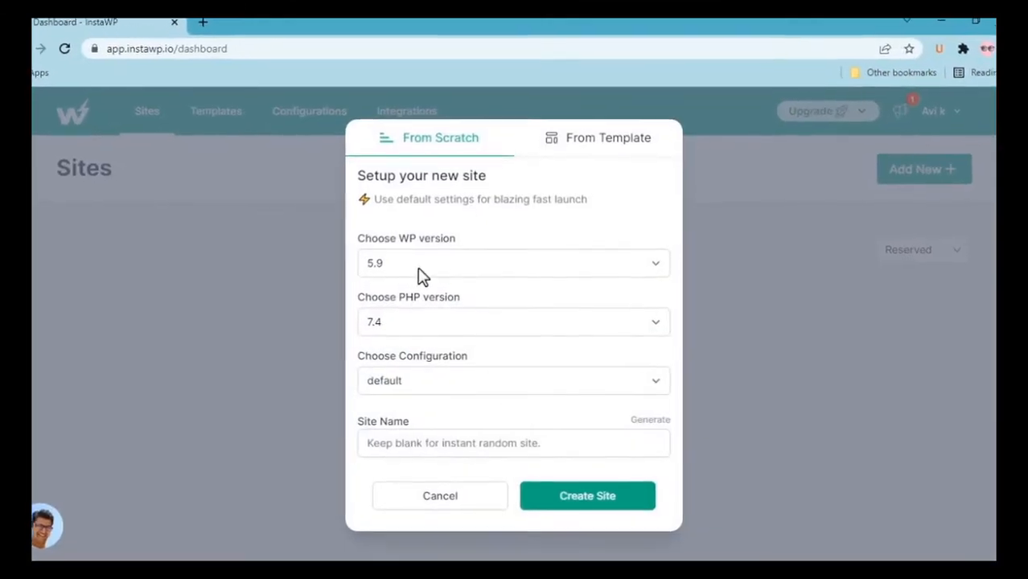
pyautogui.click(483, 324)
pyautogui.click(460, 382)
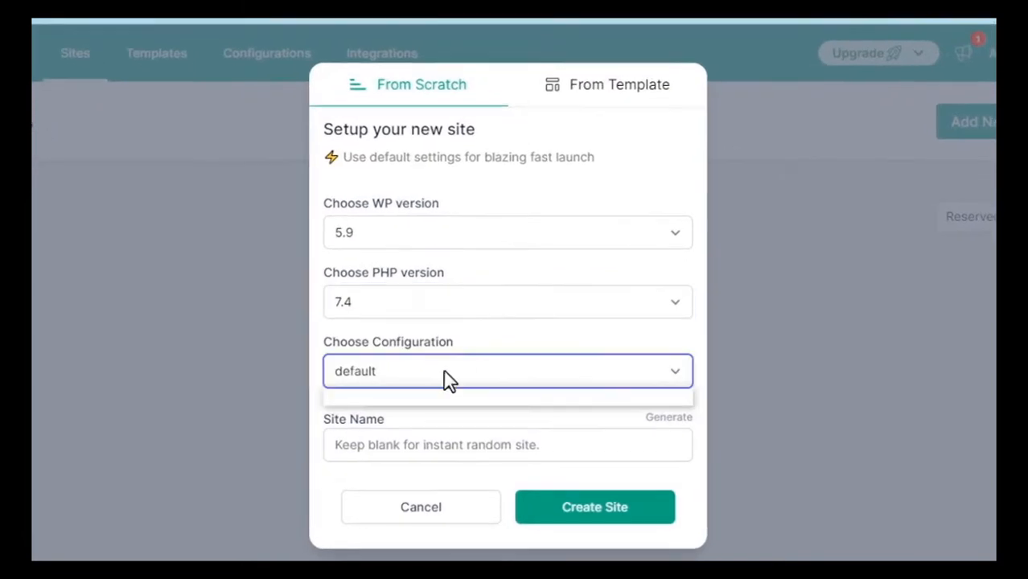
pyautogui.click(438, 444)
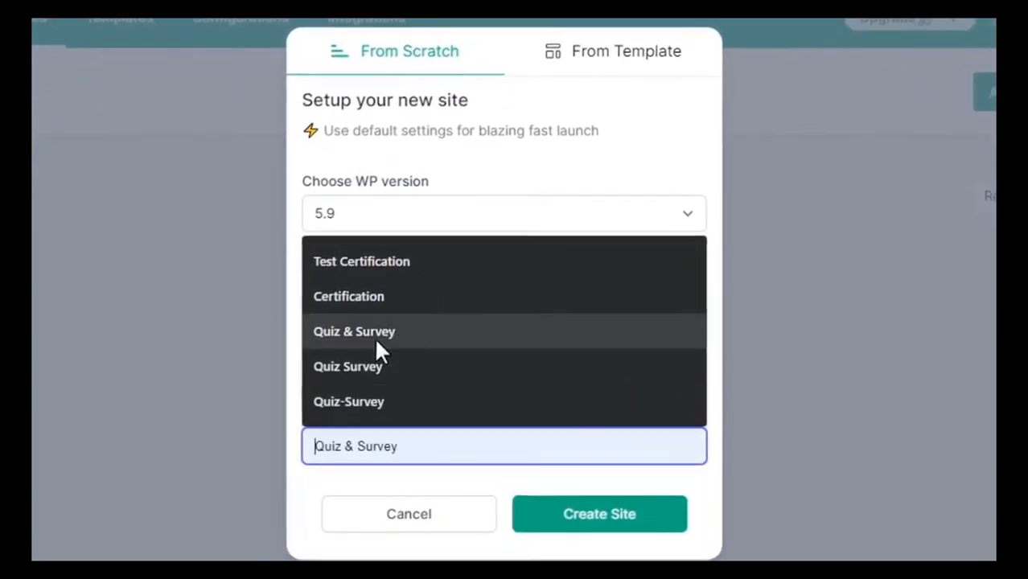
pyautogui.click(349, 402)
pyautogui.click(599, 514)
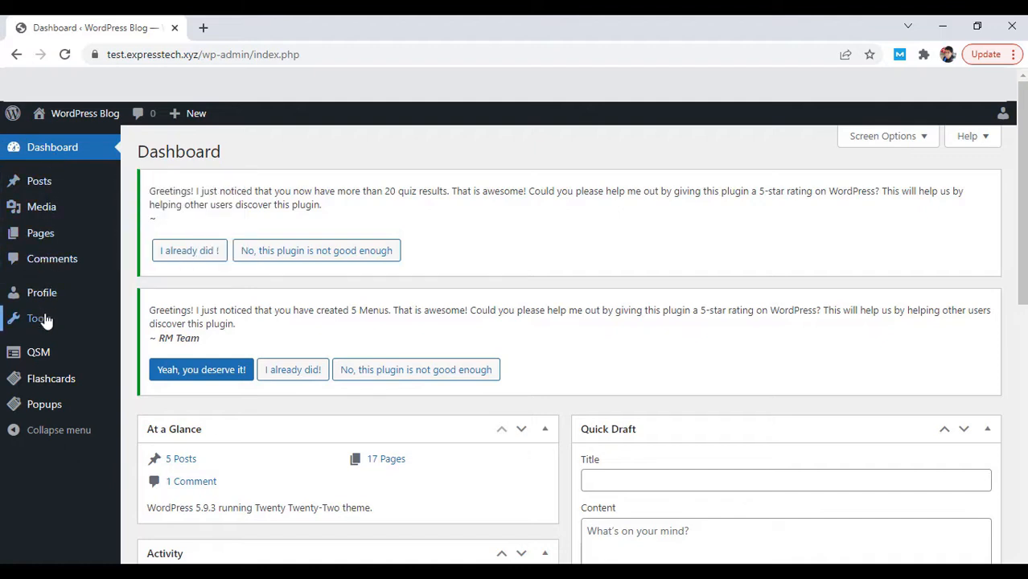
# Start a new quiz in the QSM Quizzes/Surveys list, keep the Default Theme and continue to the quiz settings
pyautogui.moveTo(37, 356)
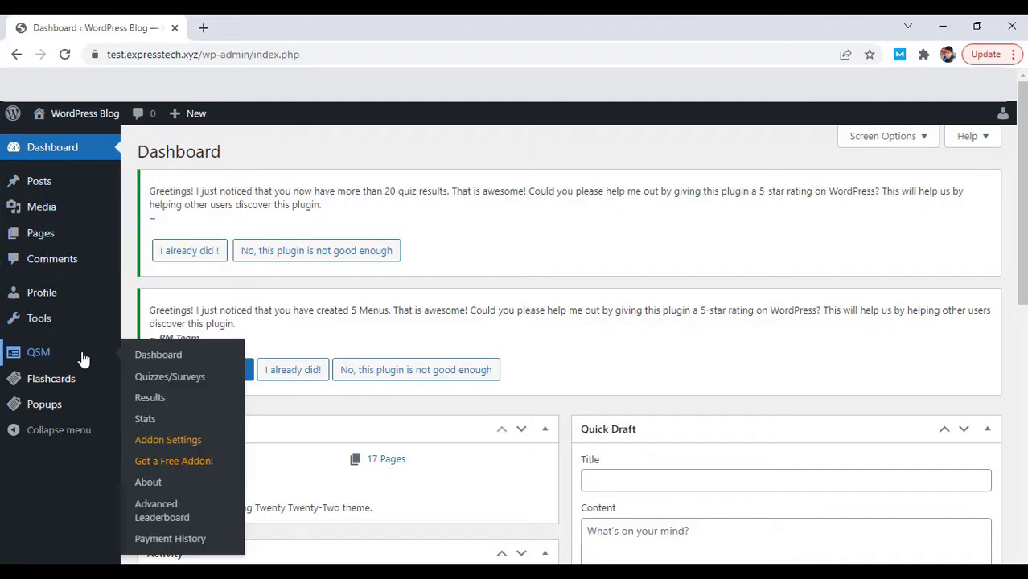
pyautogui.click(135, 385)
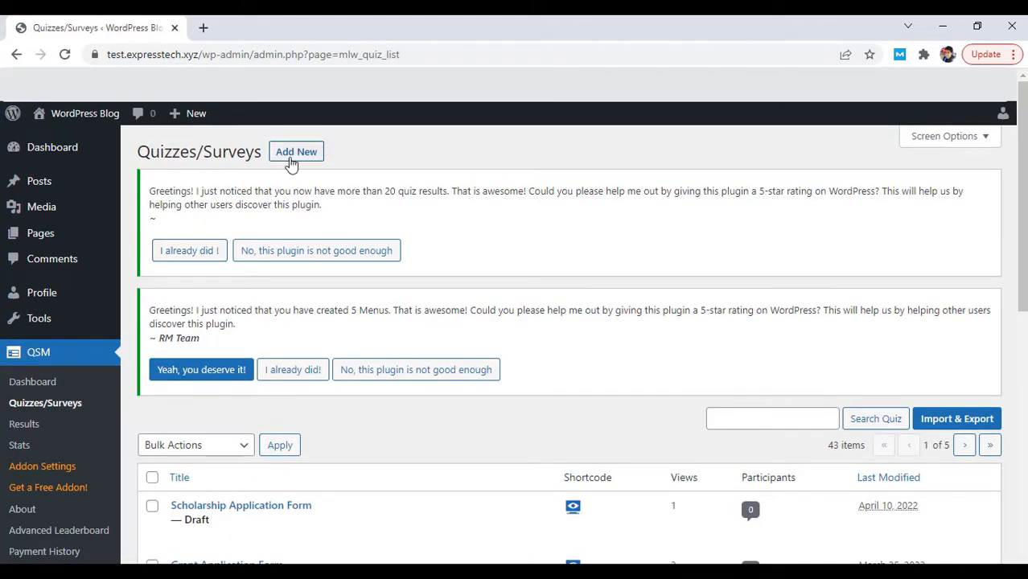
pyautogui.click(295, 154)
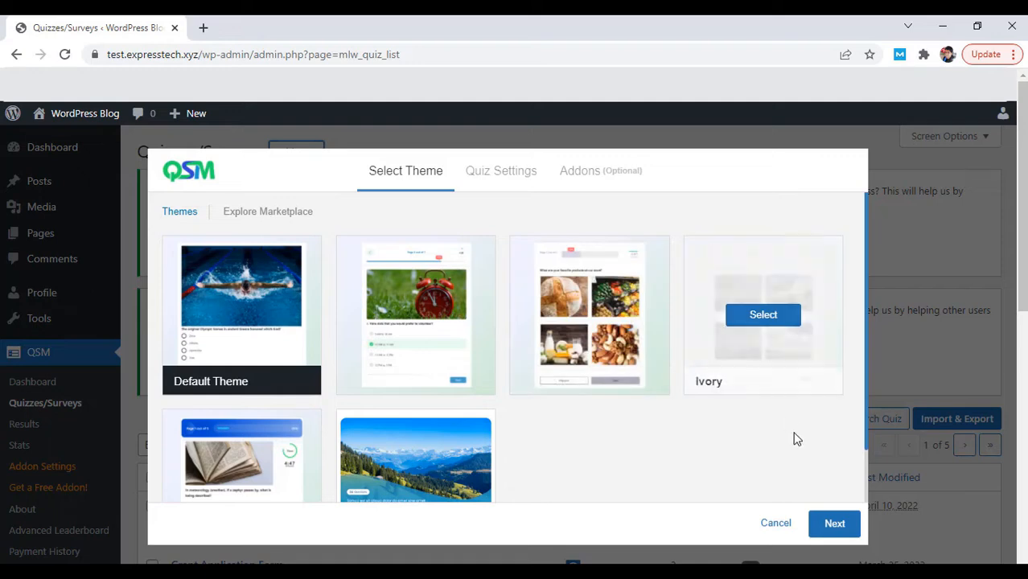
pyautogui.scroll(-2, 866, 491)
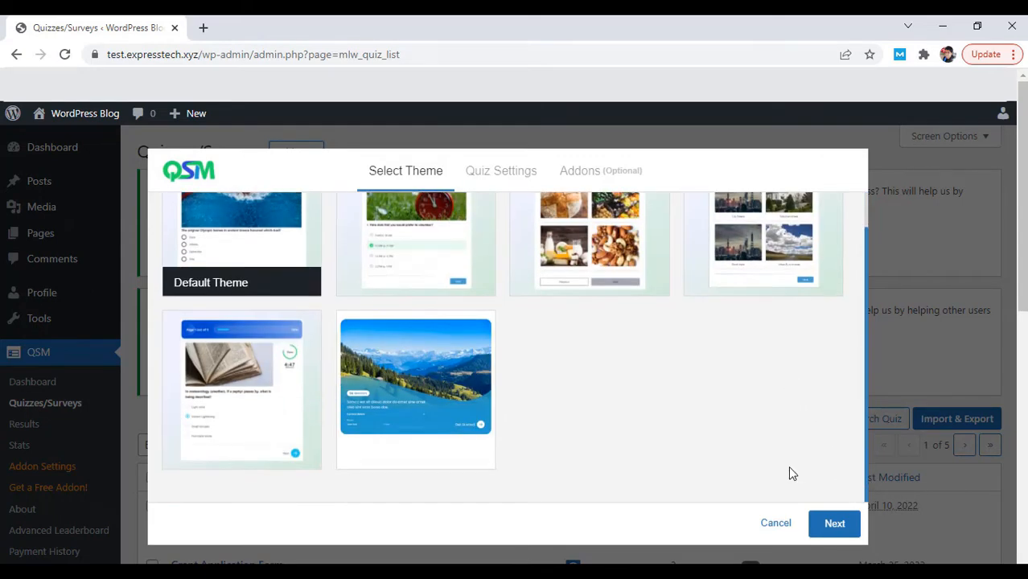
pyautogui.click(832, 531)
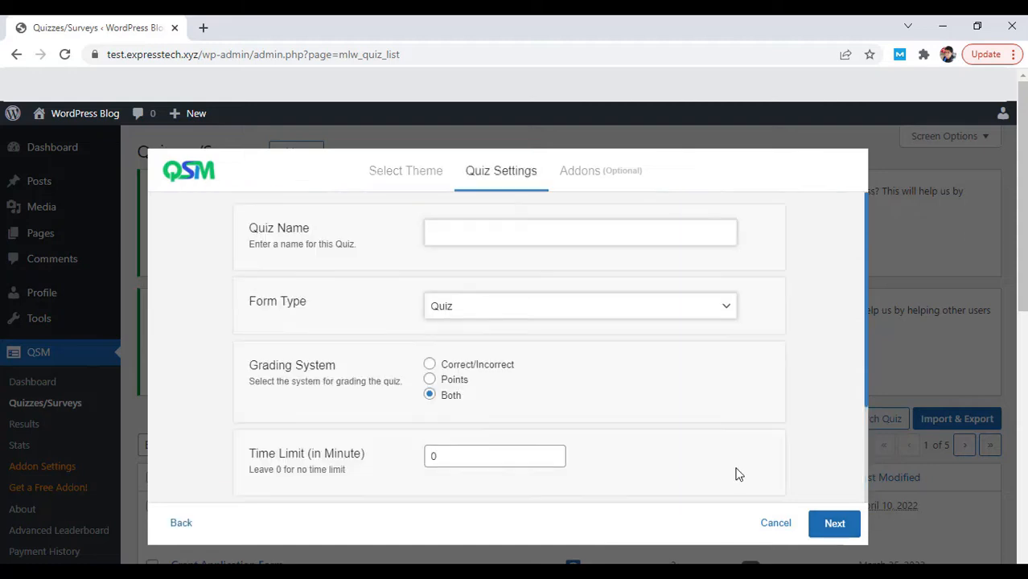
# Name the quiz "Restro Table Reservation Form" and set its form type to Simple Form
pyautogui.click(505, 236)
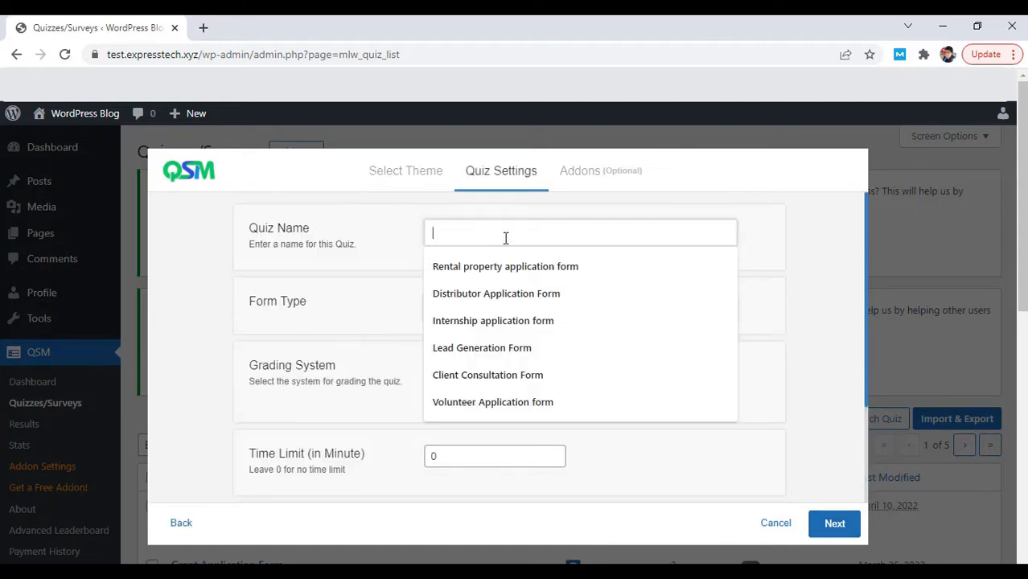
pyautogui.write('Rest')
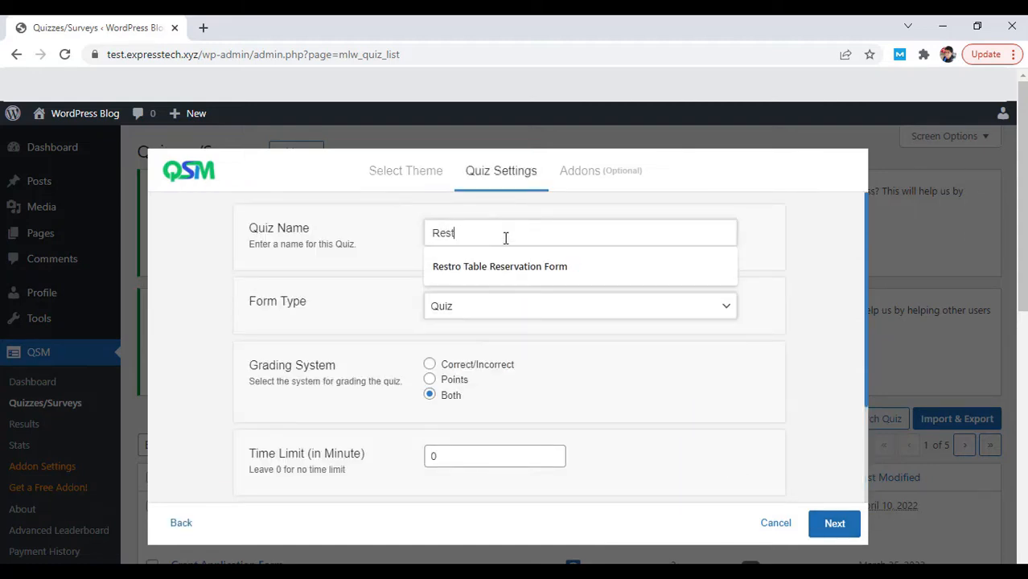
pyautogui.write('ro Table Reservat')
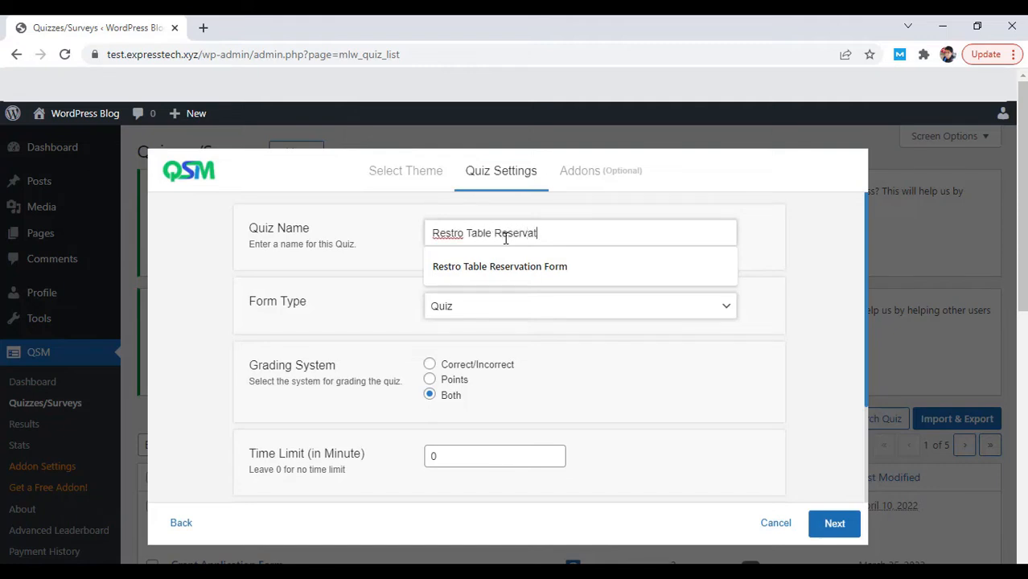
pyautogui.write('ion Form')
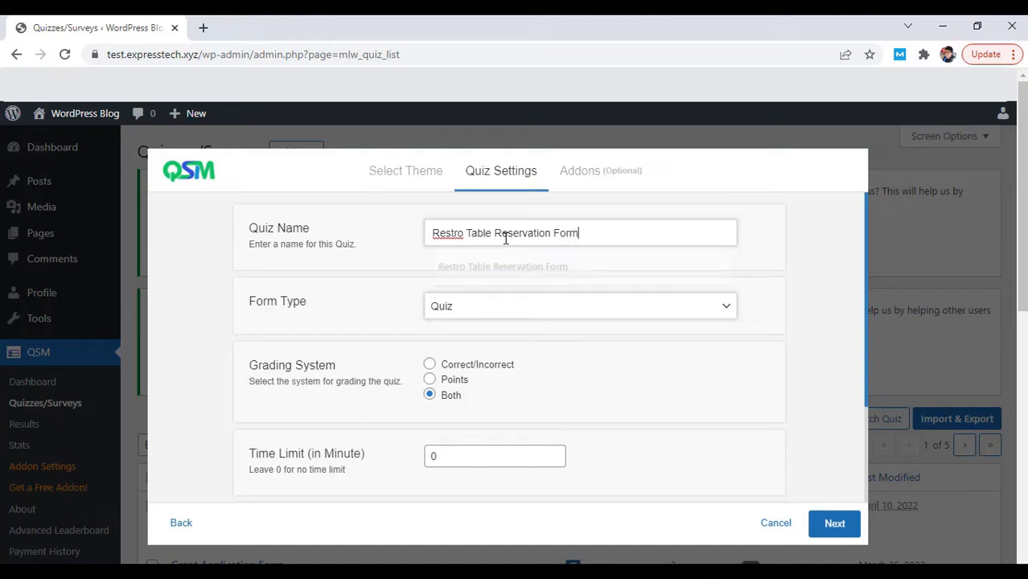
pyautogui.click(509, 308)
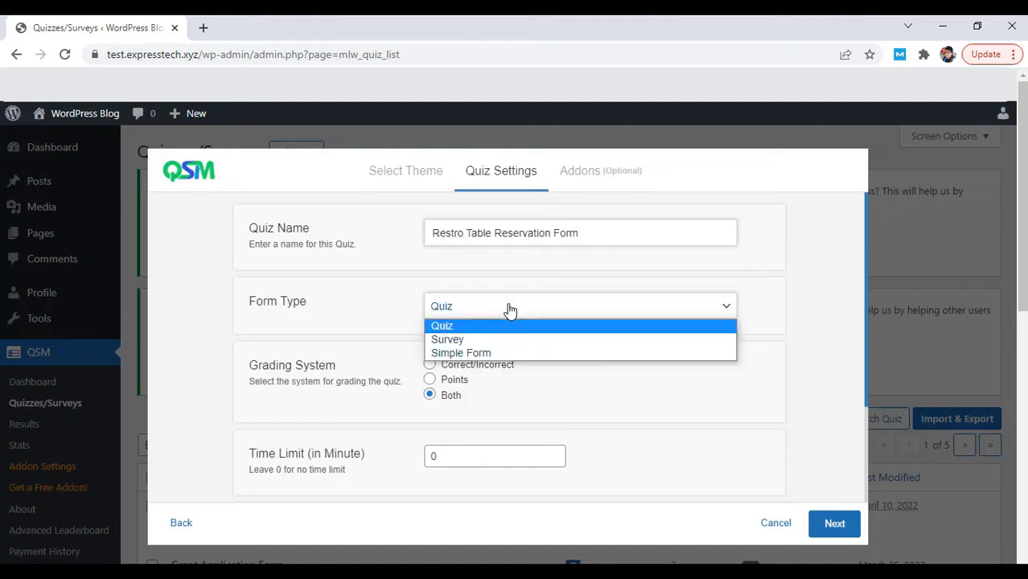
pyautogui.click(510, 354)
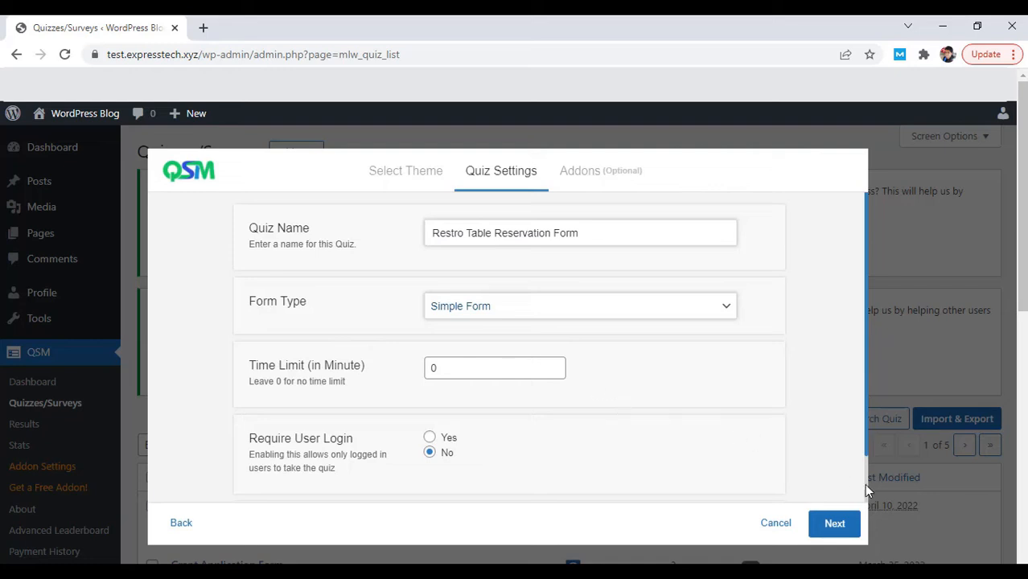
# Keep the remaining quiz settings at their defaults and create the quiz without choosing any addons
pyautogui.scroll(-2, 864, 483)
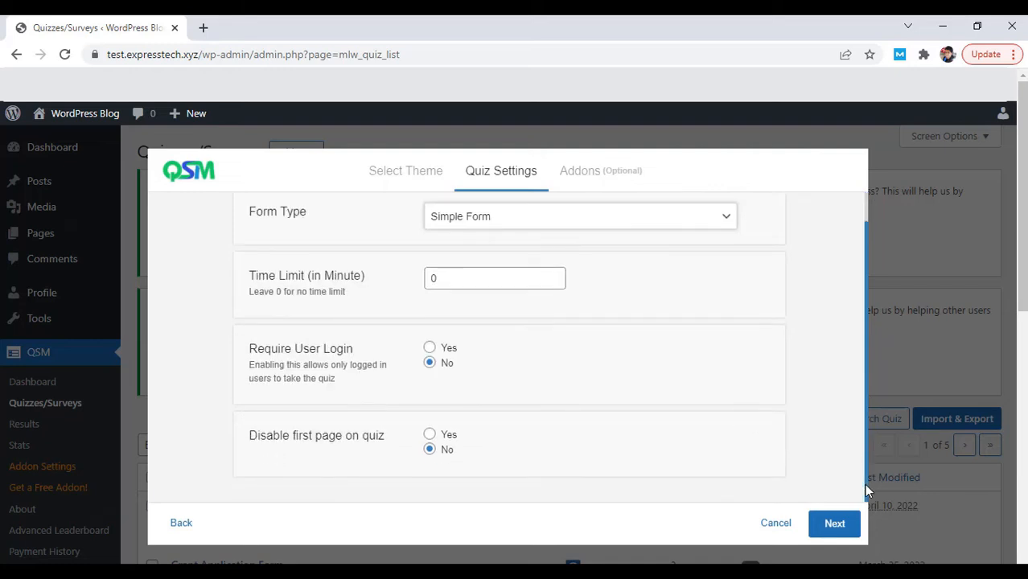
pyautogui.click(833, 525)
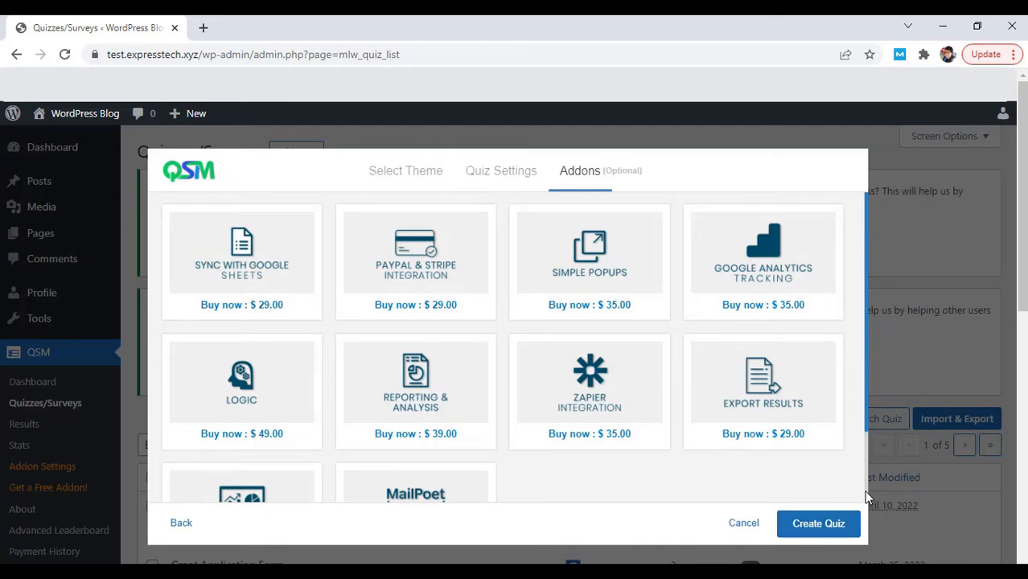
pyautogui.scroll(-2, 867, 497)
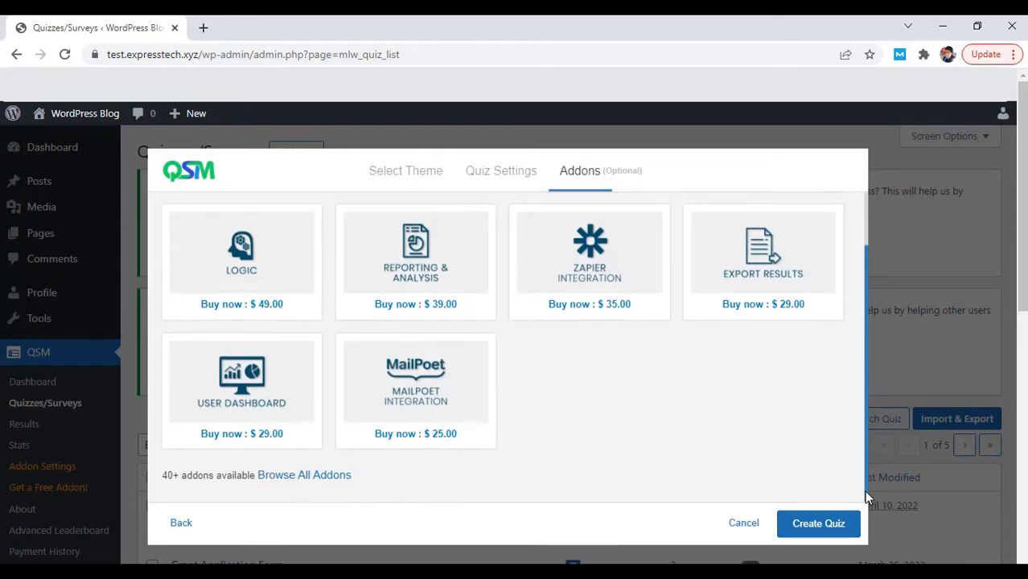
pyautogui.click(819, 523)
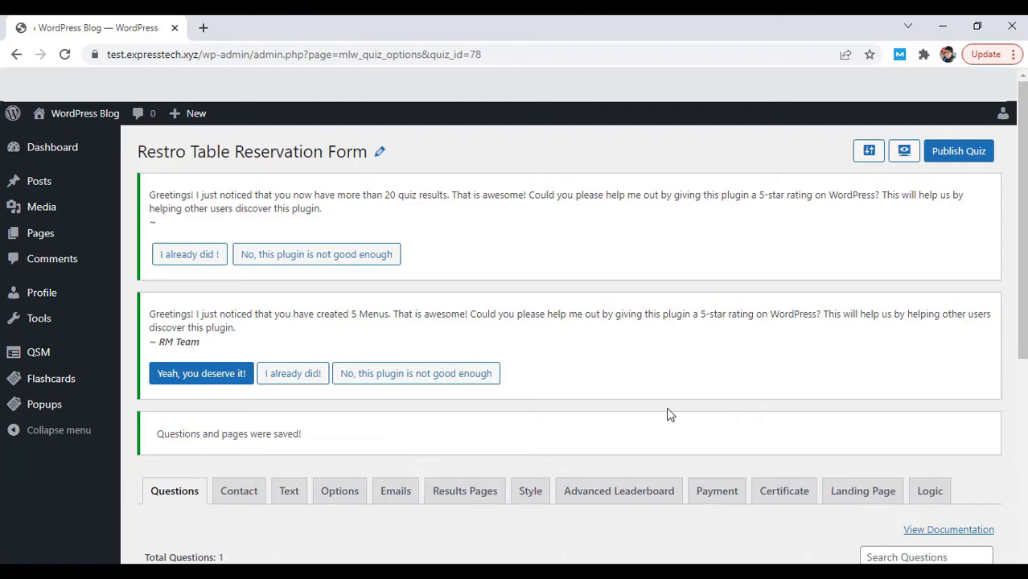
# Set up the first question on Page 1 as a required Date question titled "Reservation Date" and save it
pyautogui.scroll(-5, 667, 414)
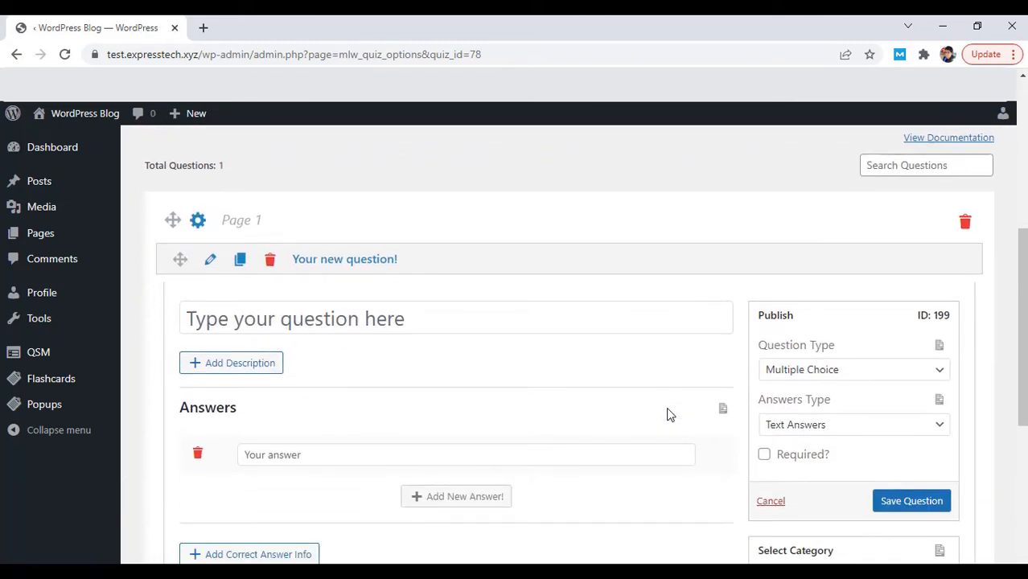
pyautogui.click(330, 321)
pyautogui.write('Reservat')
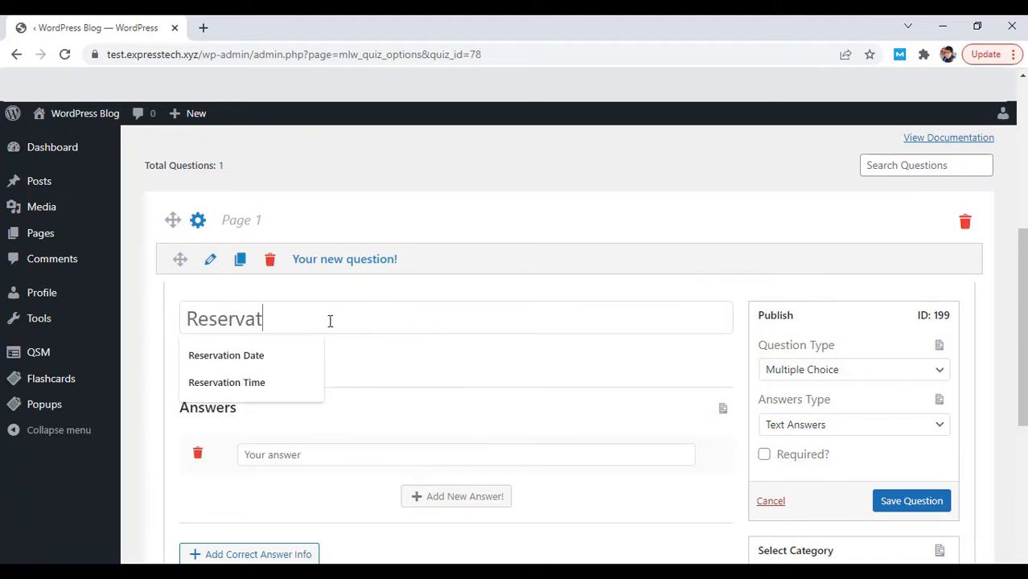
pyautogui.write('ion Date')
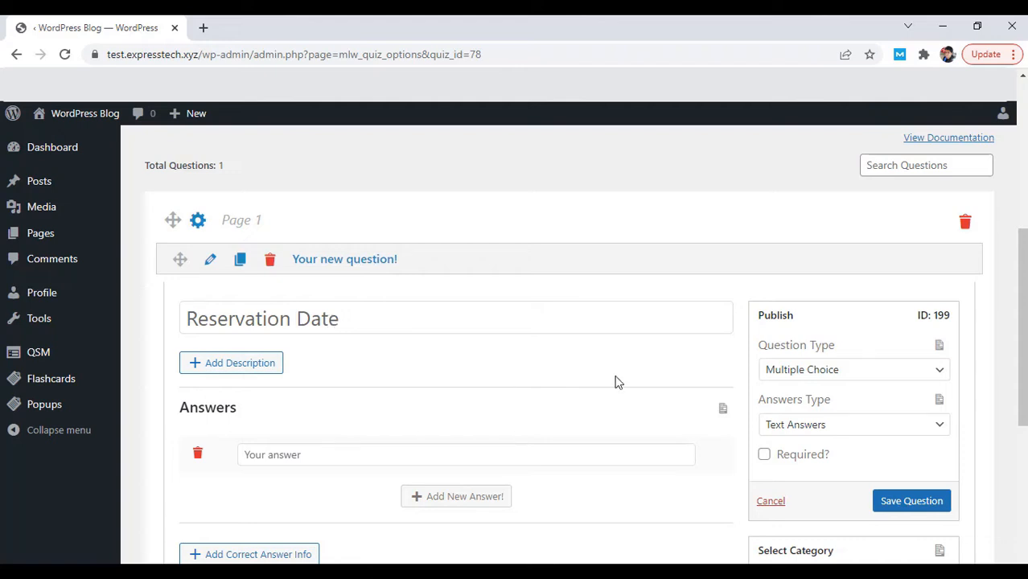
pyautogui.click(770, 376)
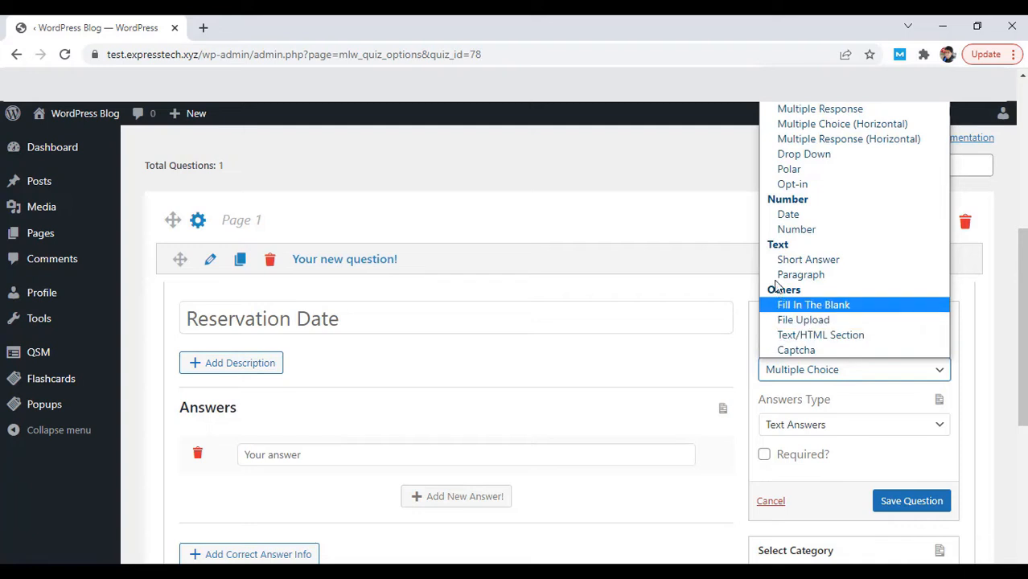
pyautogui.click(787, 214)
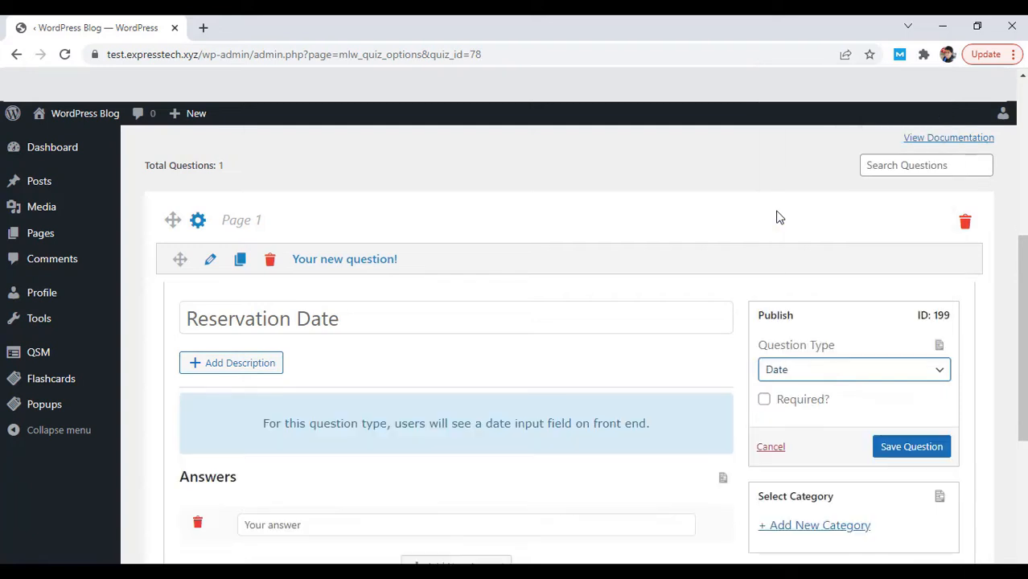
pyautogui.click(764, 401)
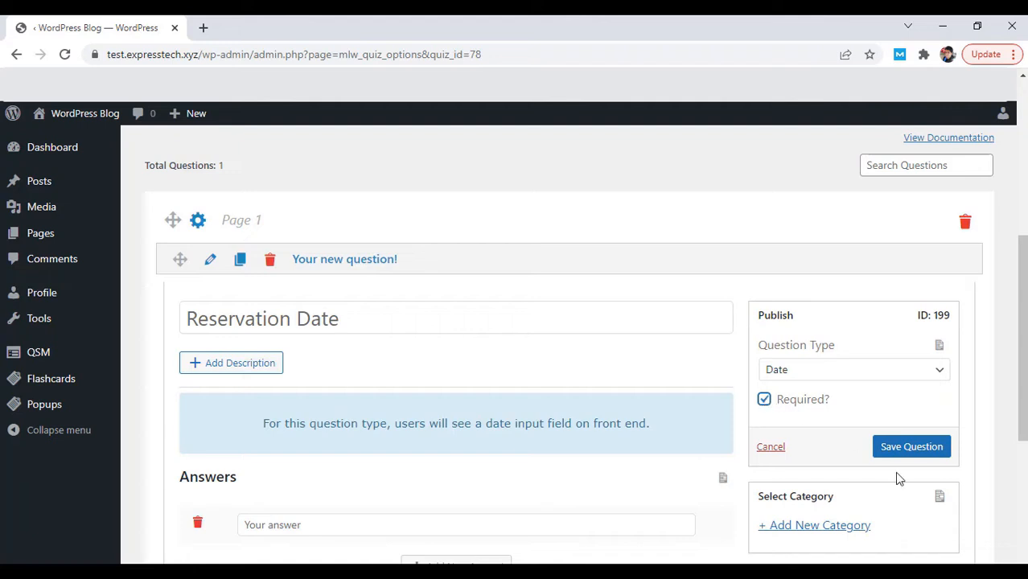
pyautogui.click(908, 449)
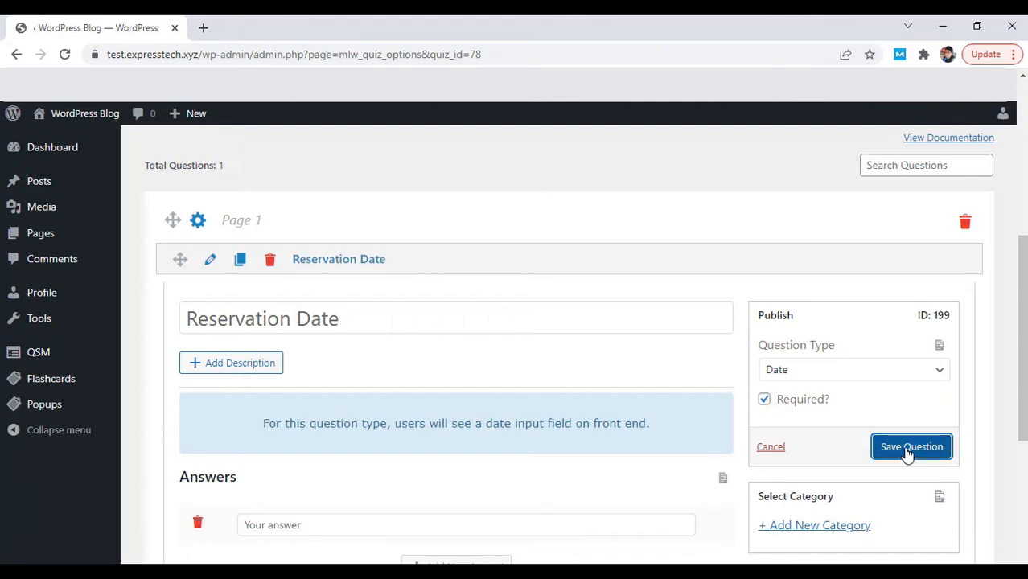
# Create a second question titled "Reservation Time" as a required Short Answer question and save it
pyautogui.scroll(-5, 701, 375)
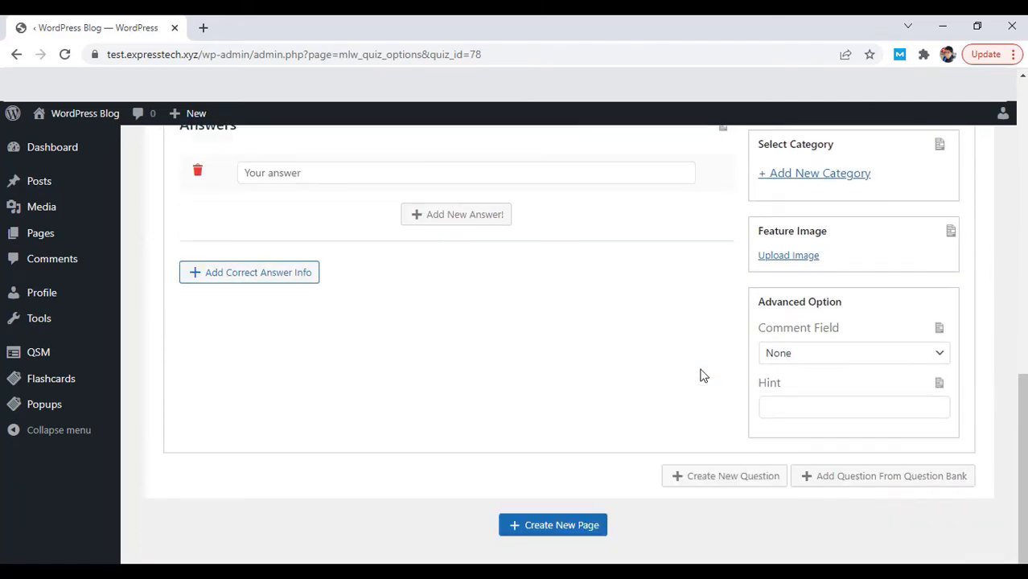
pyautogui.click(727, 476)
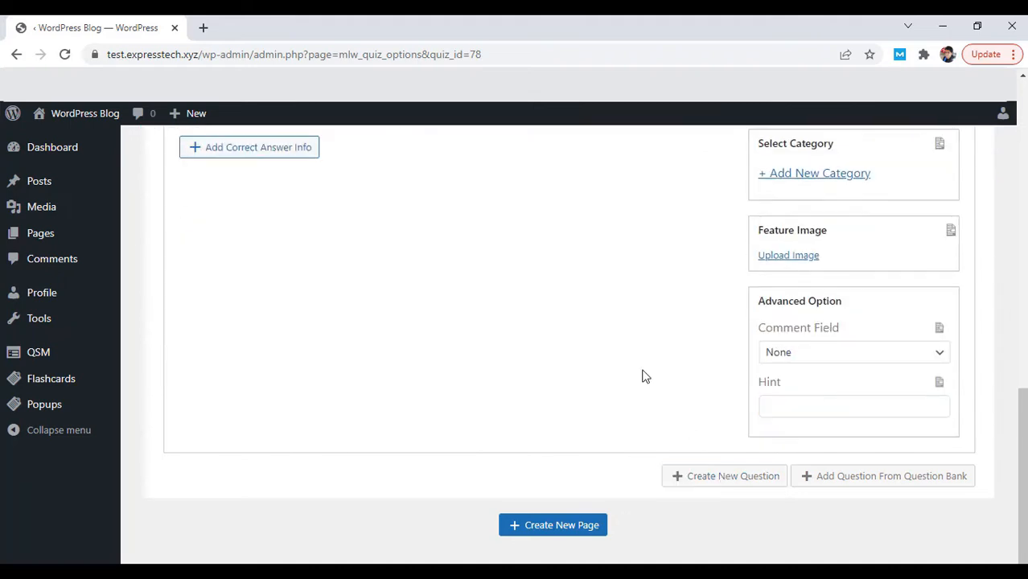
pyautogui.click(342, 302)
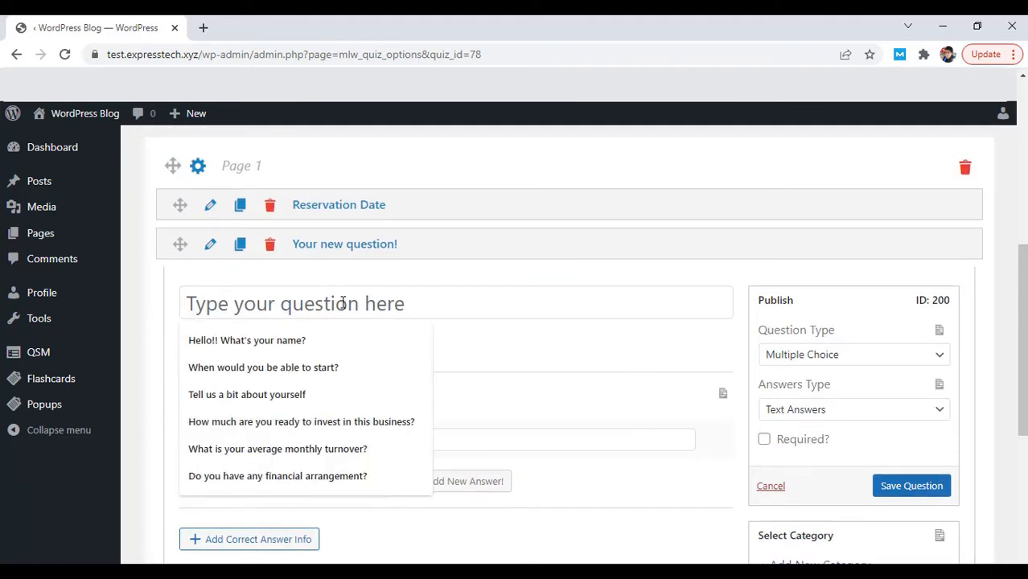
pyautogui.write('Reservation Time')
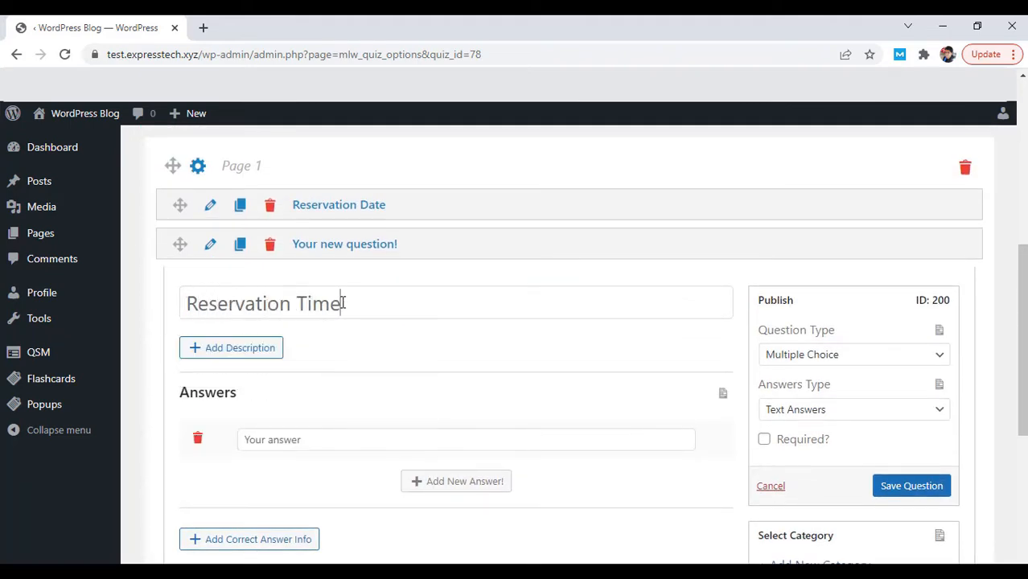
pyautogui.click(776, 361)
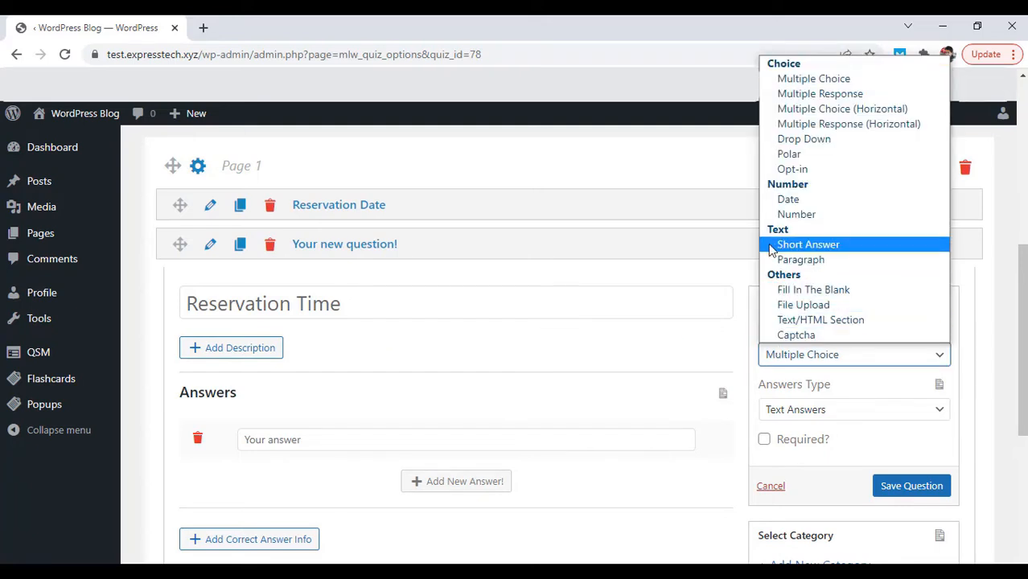
pyautogui.click(807, 245)
pyautogui.click(764, 386)
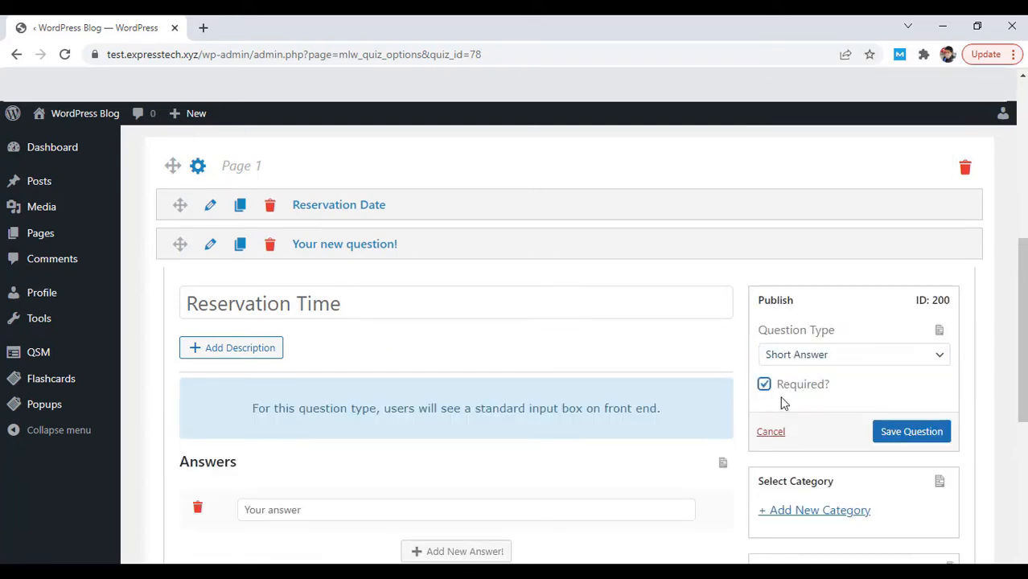
pyautogui.click(903, 441)
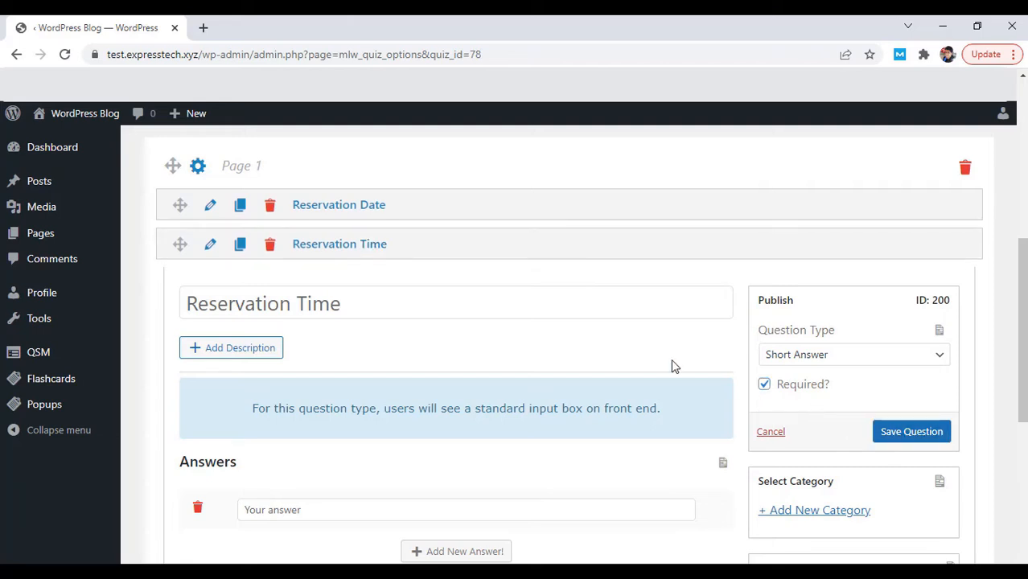
# Create a third question on Page 1 titled "Type of Reservation" with the question type Drop Down
pyautogui.scroll(-3, 672, 364)
pyautogui.scroll(-3, 672, 364)
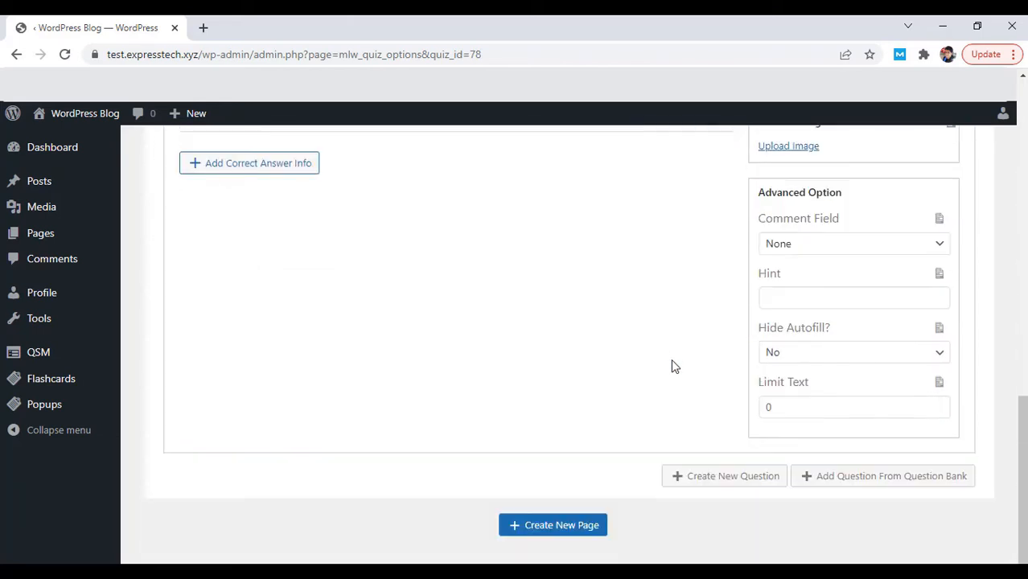
pyautogui.click(722, 477)
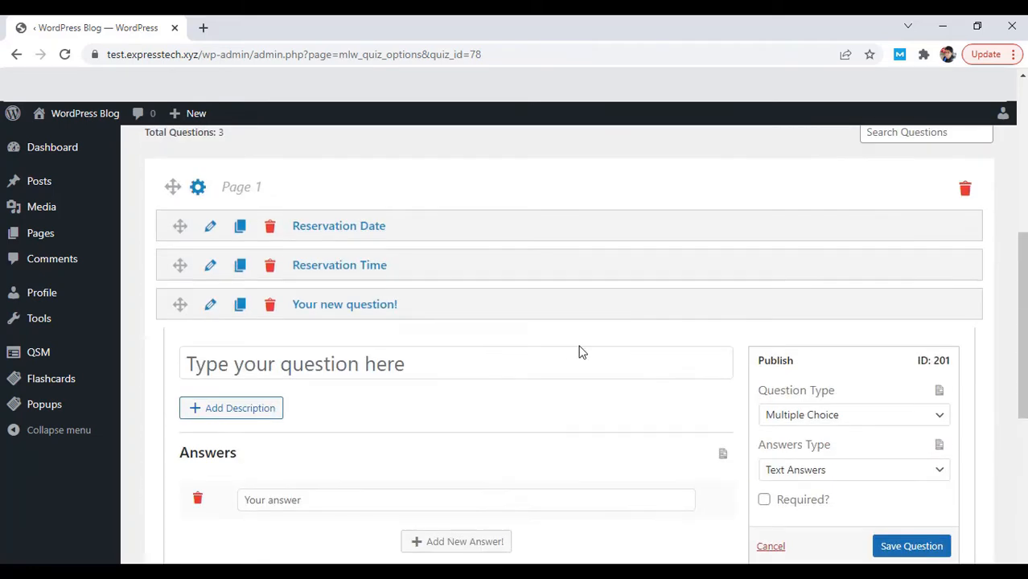
pyautogui.click(402, 361)
pyautogui.write('Type of Reservation')
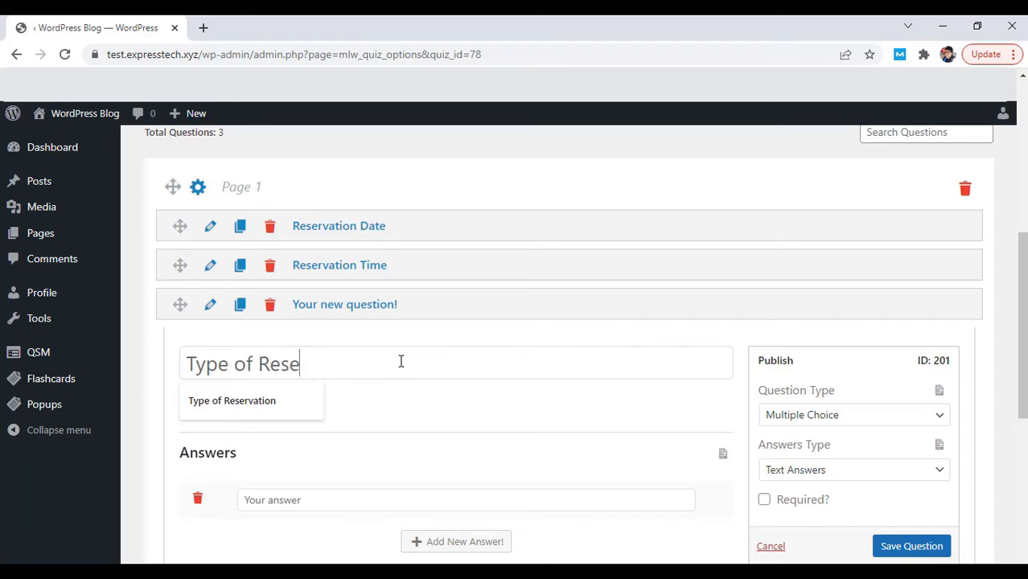
pyautogui.click(777, 418)
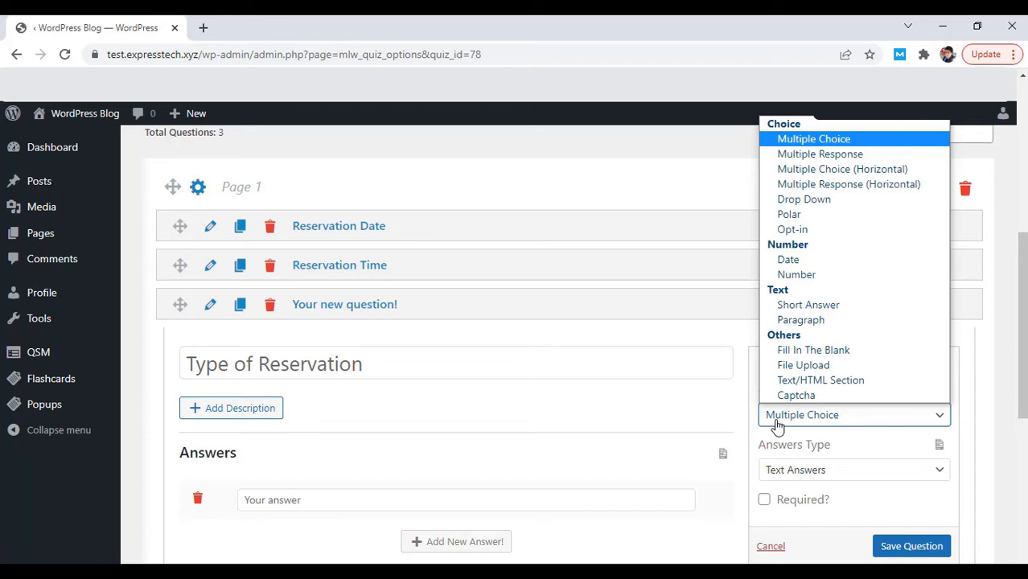
pyautogui.click(777, 205)
# Give the Type of Reservation question the answers Dinner, Birthday, Wedding, Private and Other, and save the question
pyautogui.scroll(-2, 388, 347)
pyautogui.click(388, 347)
pyautogui.write('Dinner')
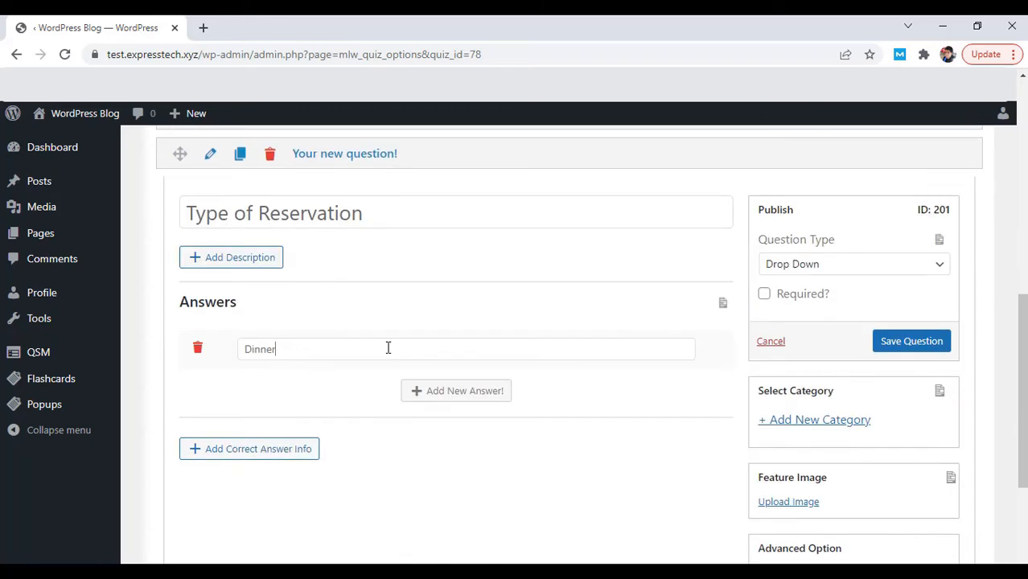
pyautogui.click(456, 390)
pyautogui.click(410, 390)
pyautogui.write('Birthday')
pyautogui.click(456, 432)
pyautogui.write('vate')
pyautogui.click(456, 515)
pyautogui.click(402, 514)
pyautogui.write('Other')
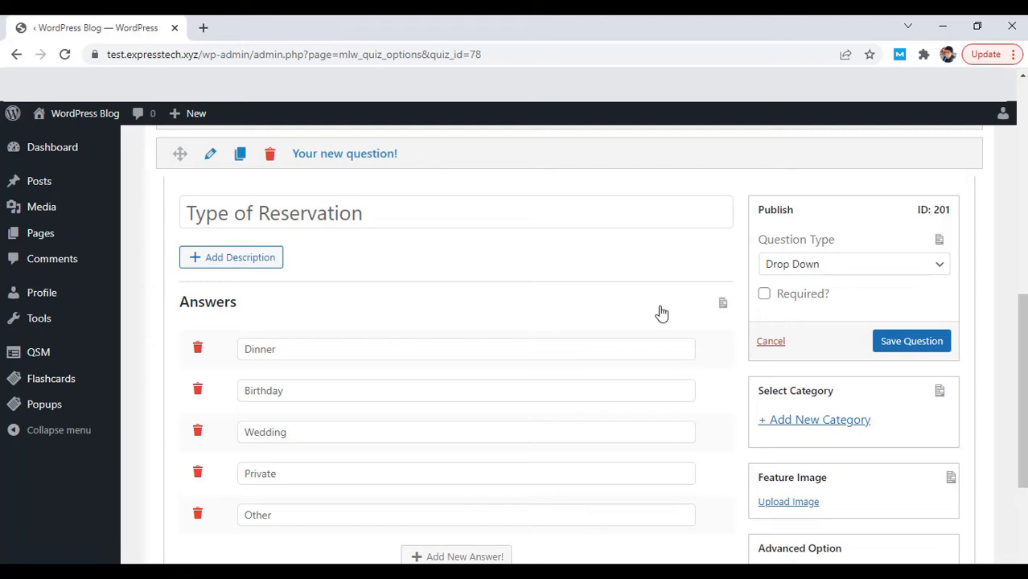
pyautogui.click(890, 344)
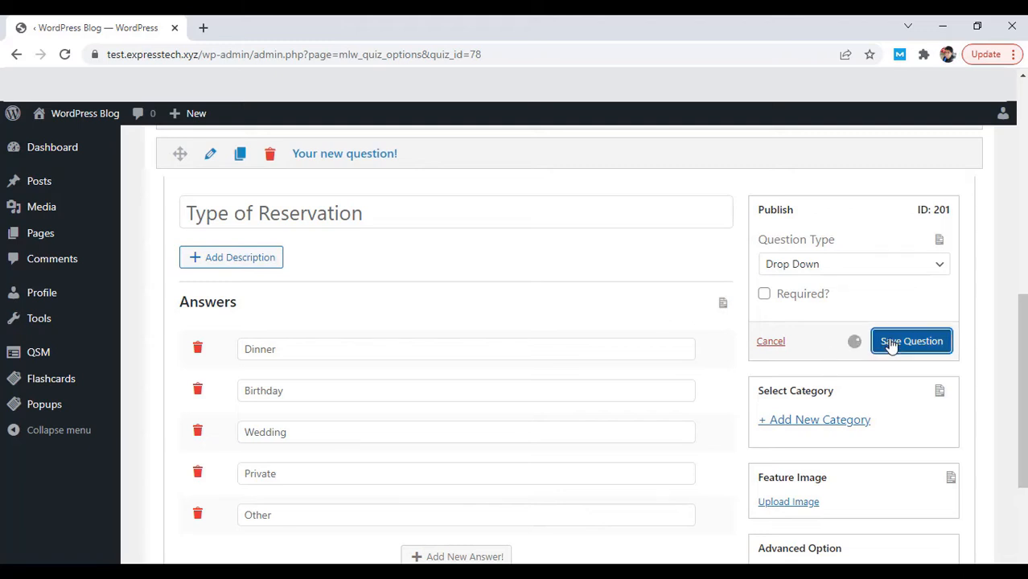
# Create a fourth question titled "How many person you will be with?" as a required Number question and save it
pyautogui.scroll(-3, 699, 386)
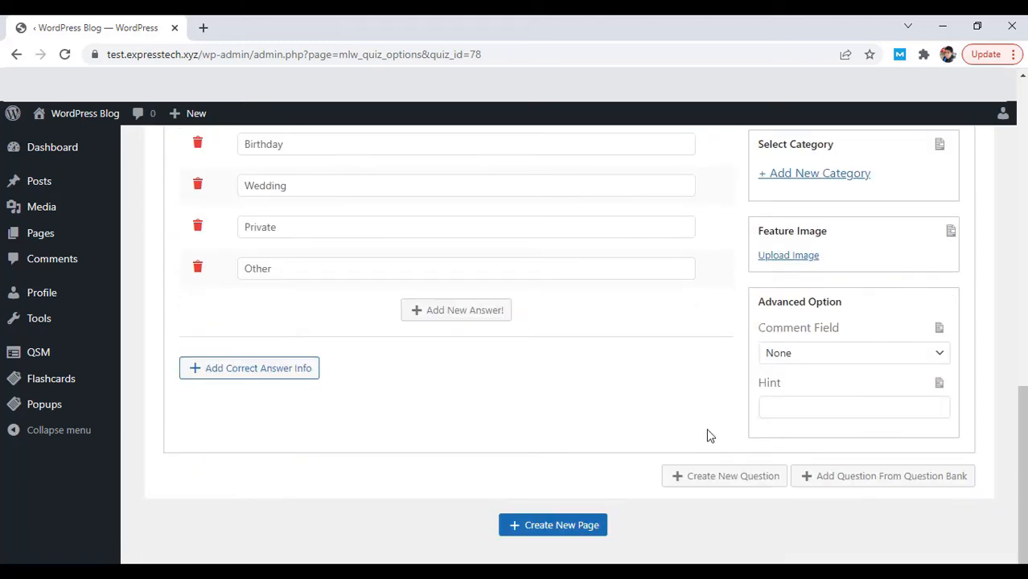
pyautogui.click(711, 479)
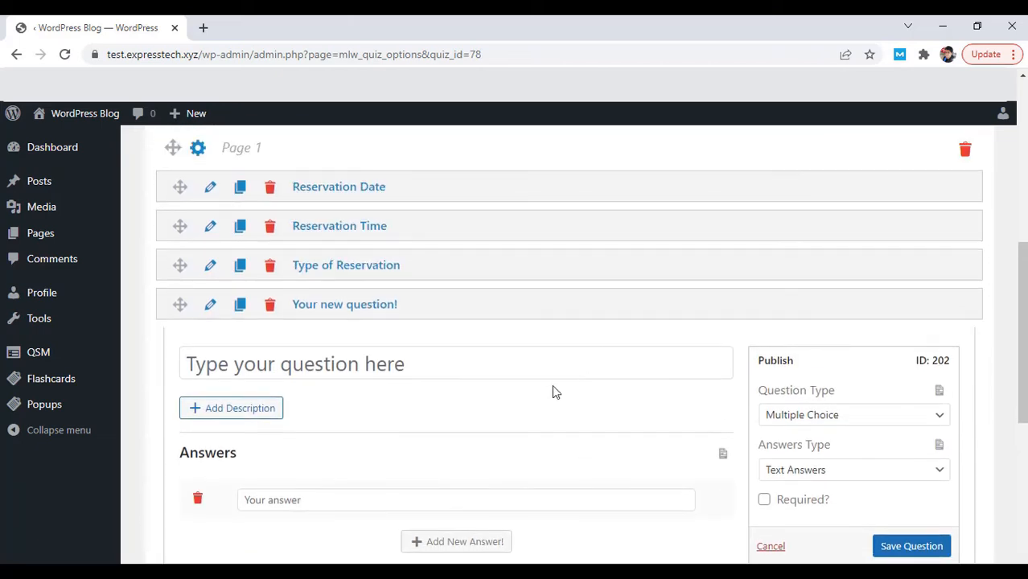
pyautogui.click(399, 367)
pyautogui.write('How many person')
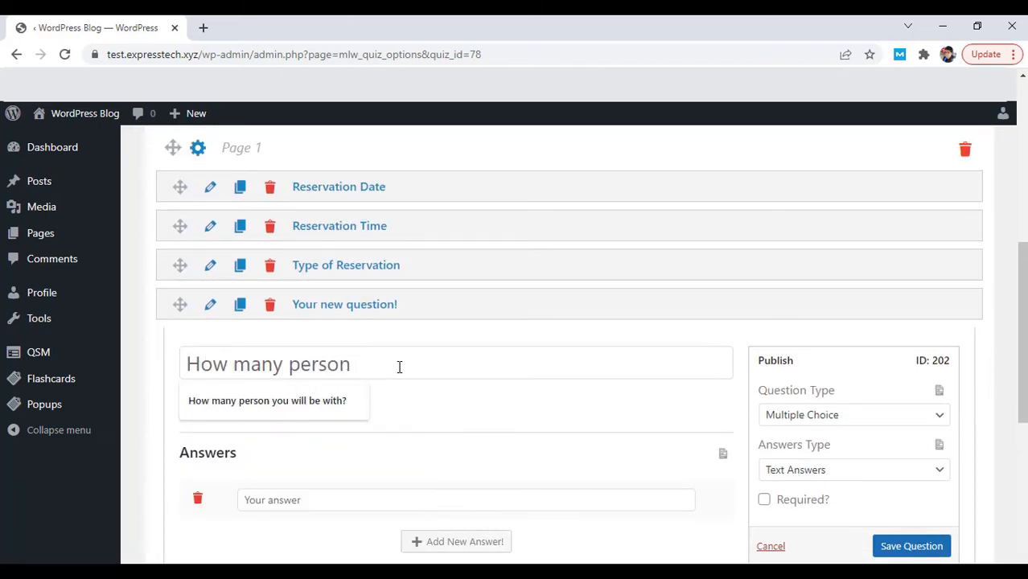
pyautogui.write(' you will be with?')
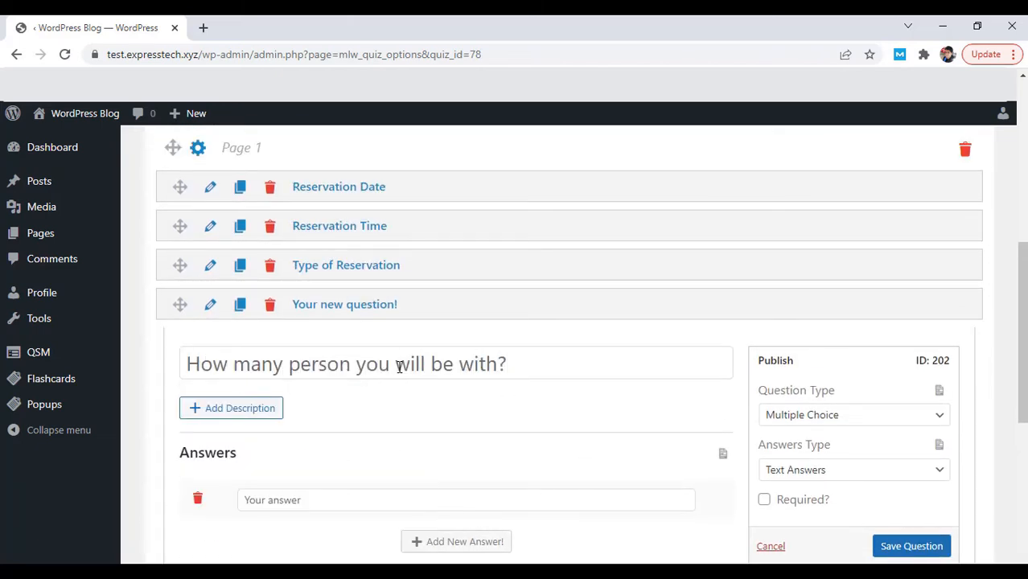
pyautogui.click(784, 424)
pyautogui.click(792, 276)
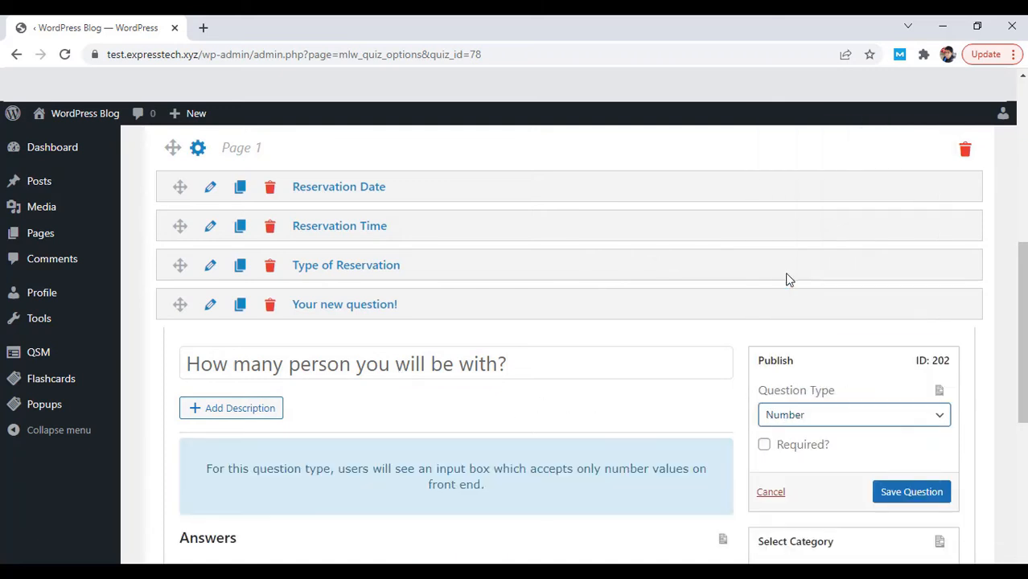
pyautogui.click(768, 446)
pyautogui.click(896, 493)
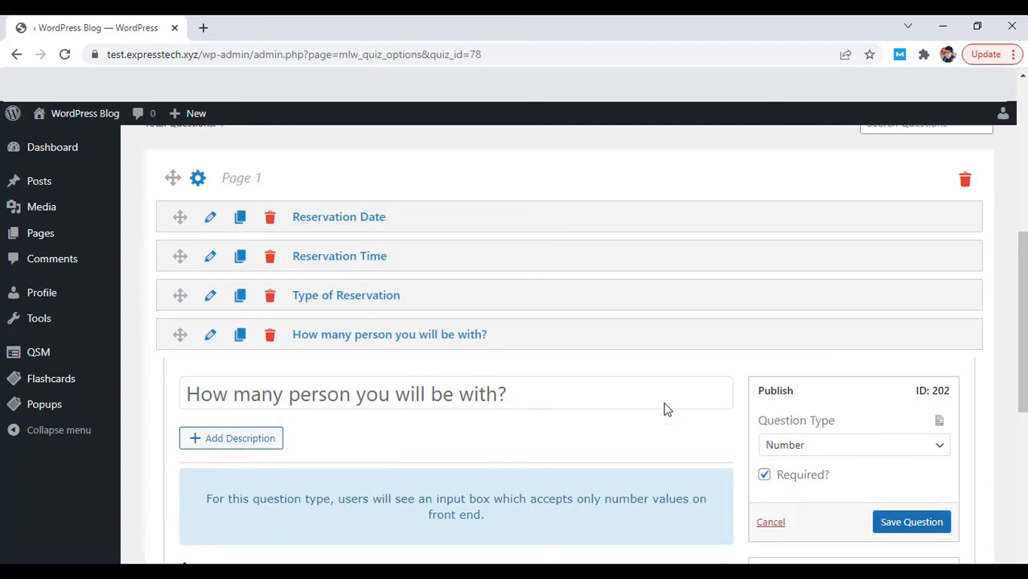
# Add a required Small Open Answer contact field to the form, labelled "Full Name" and used for Name
pyautogui.scroll(1, 664, 408)
pyautogui.scroll(2, 666, 411)
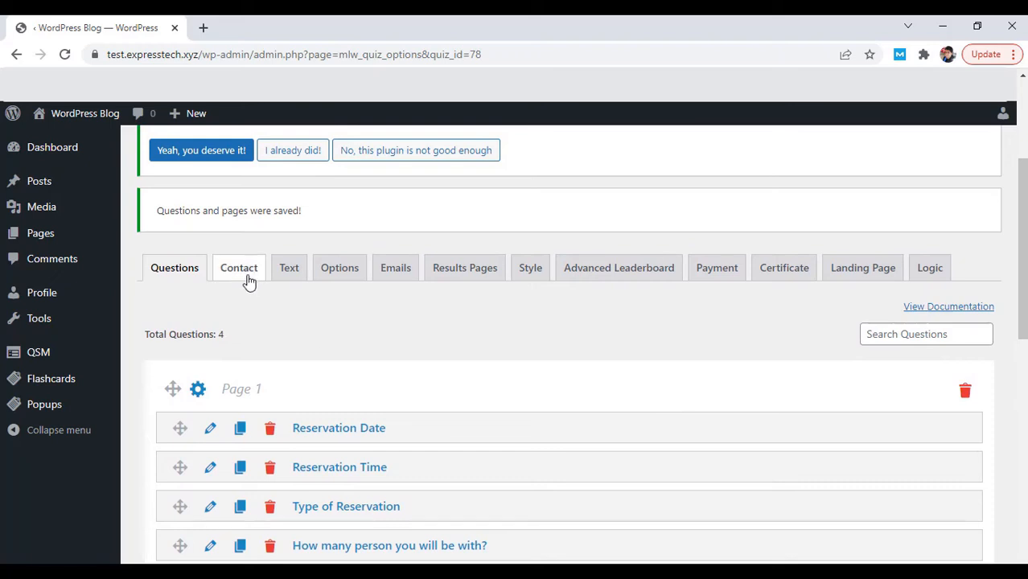
pyautogui.click(241, 270)
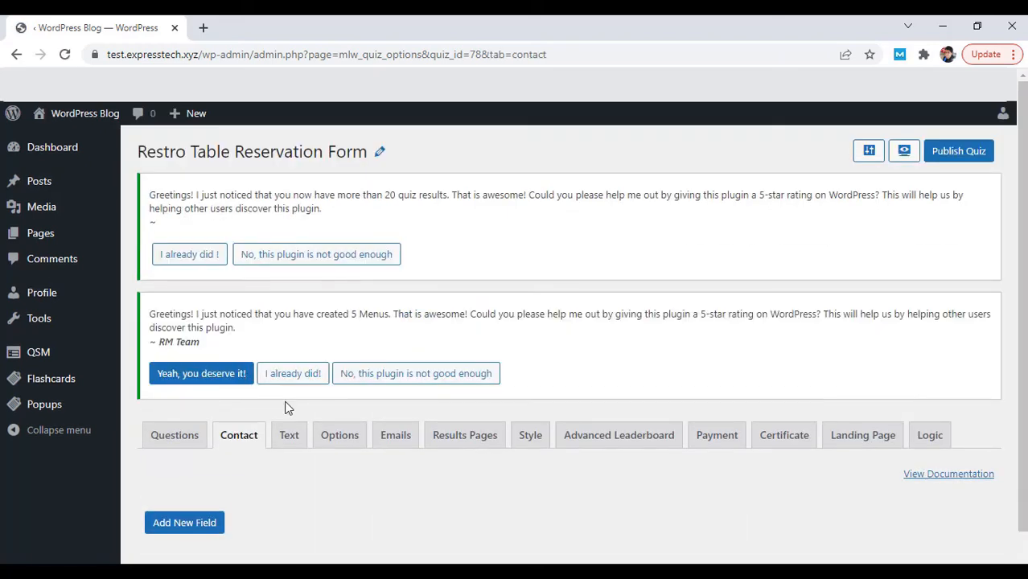
pyautogui.click(188, 524)
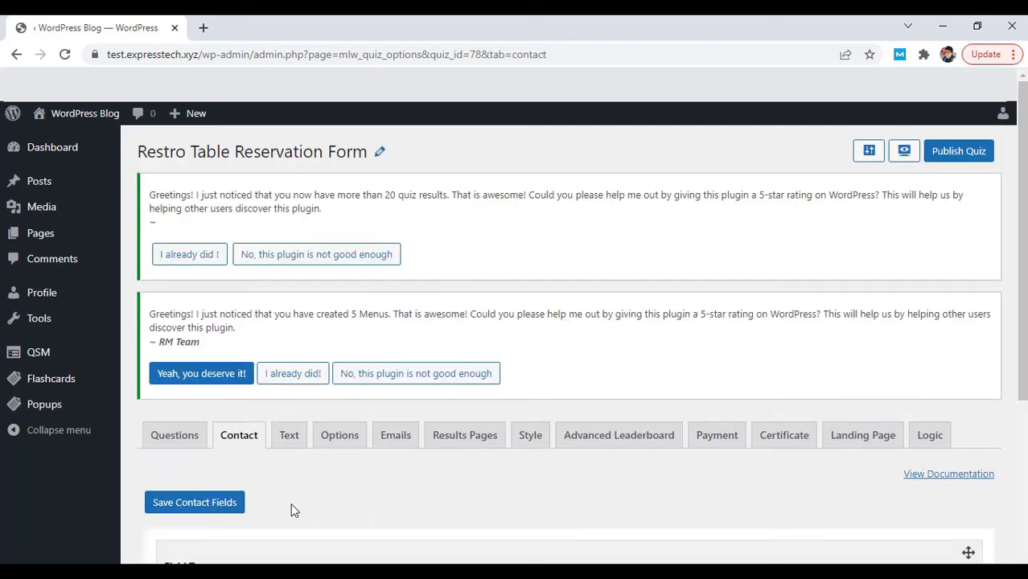
pyautogui.scroll(-4, 291, 508)
pyautogui.click(415, 306)
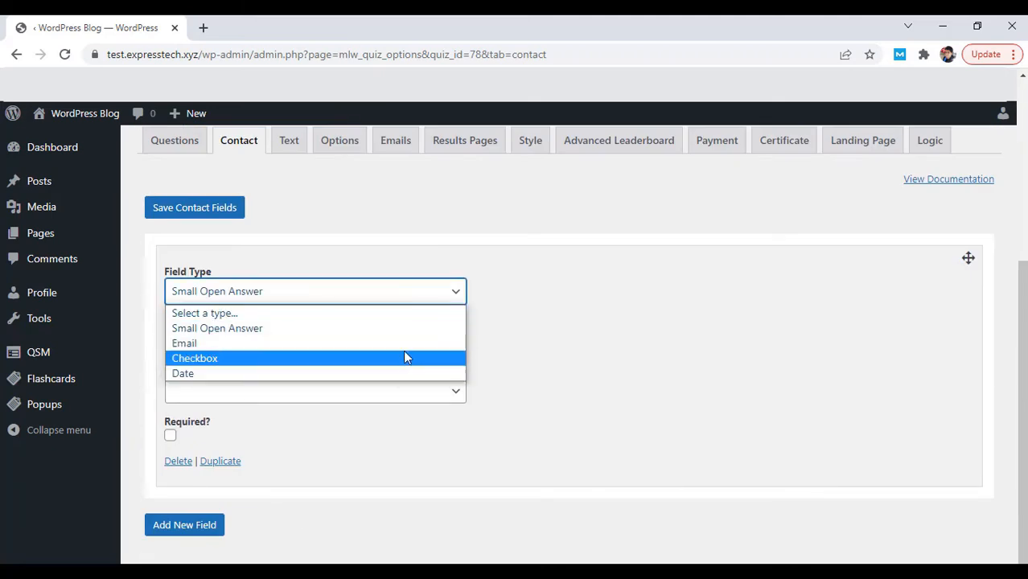
pyautogui.click(404, 329)
pyautogui.click(273, 341)
pyautogui.write('Full Name')
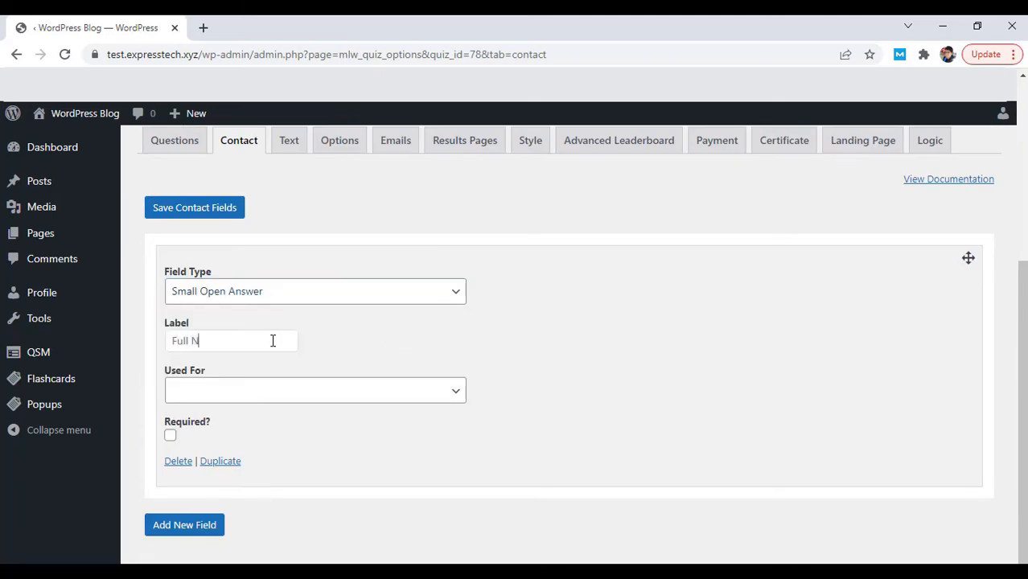
pyautogui.click(292, 393)
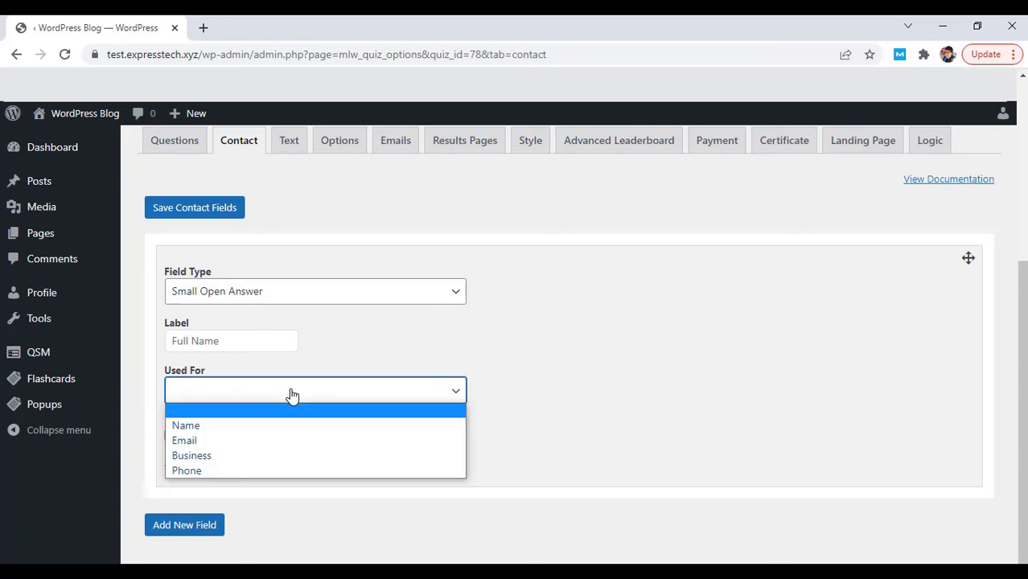
pyautogui.click(291, 426)
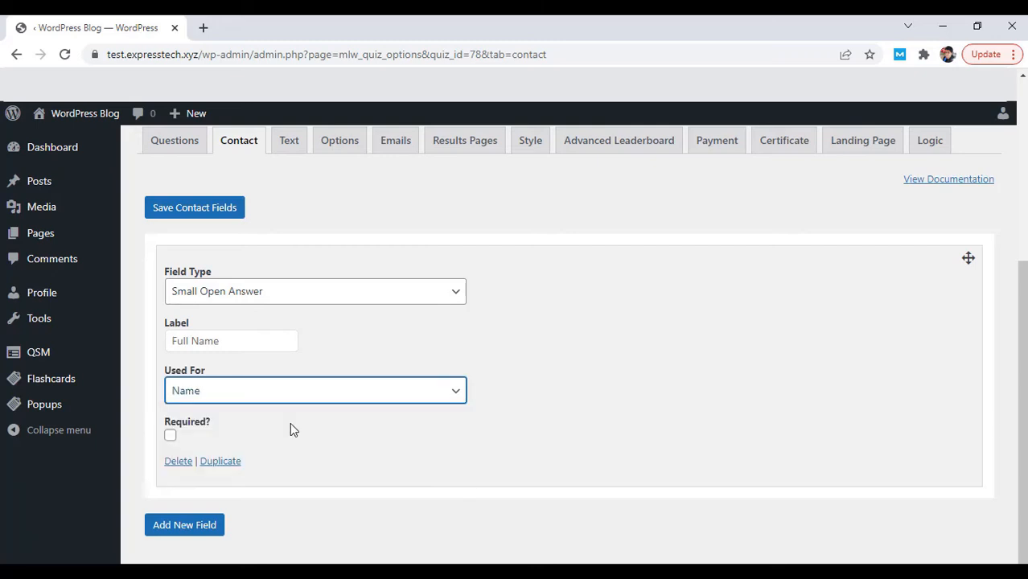
pyautogui.click(168, 438)
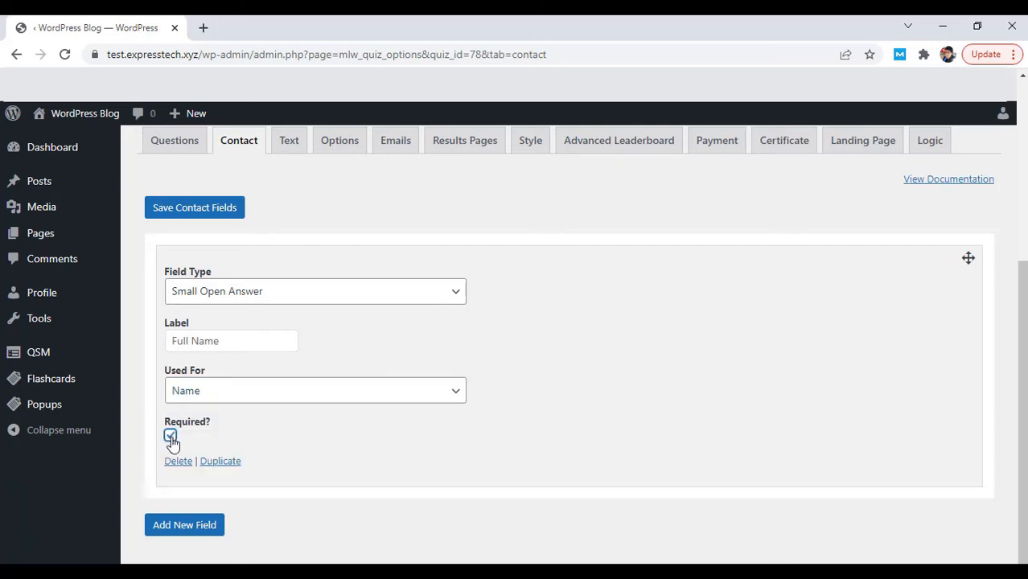
# Add a second contact field of type Email, labelled "Email Address", used for Email and marked as required
pyautogui.click(192, 530)
pyautogui.scroll(-1, 363, 473)
pyautogui.click(442, 294)
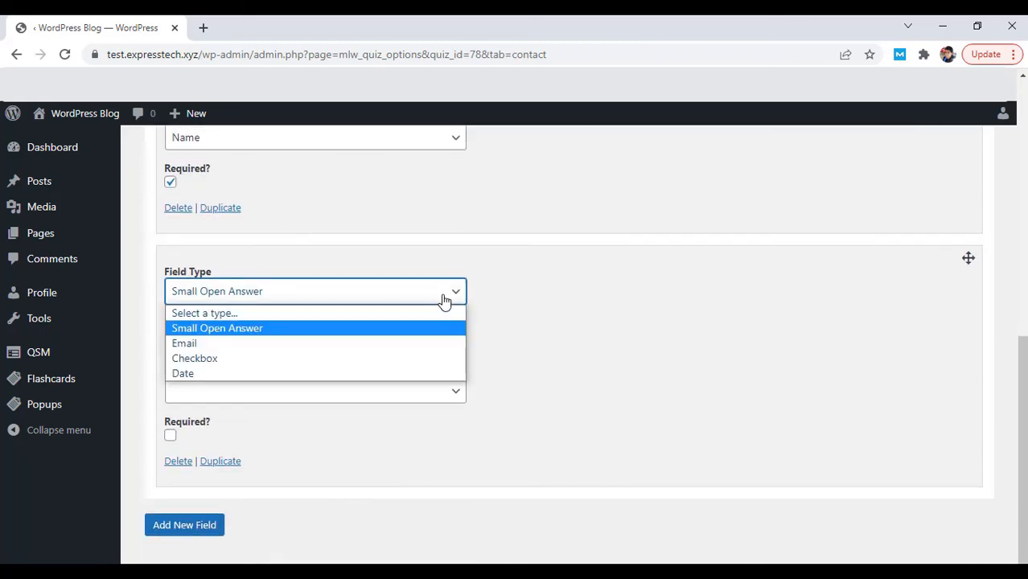
pyautogui.click(440, 349)
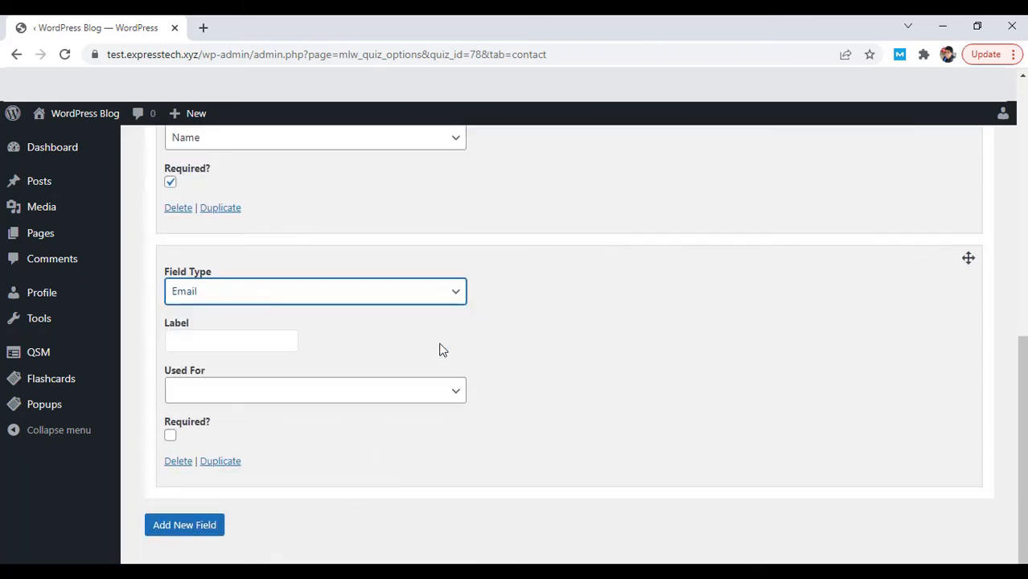
pyautogui.click(259, 340)
pyautogui.write('Email Address')
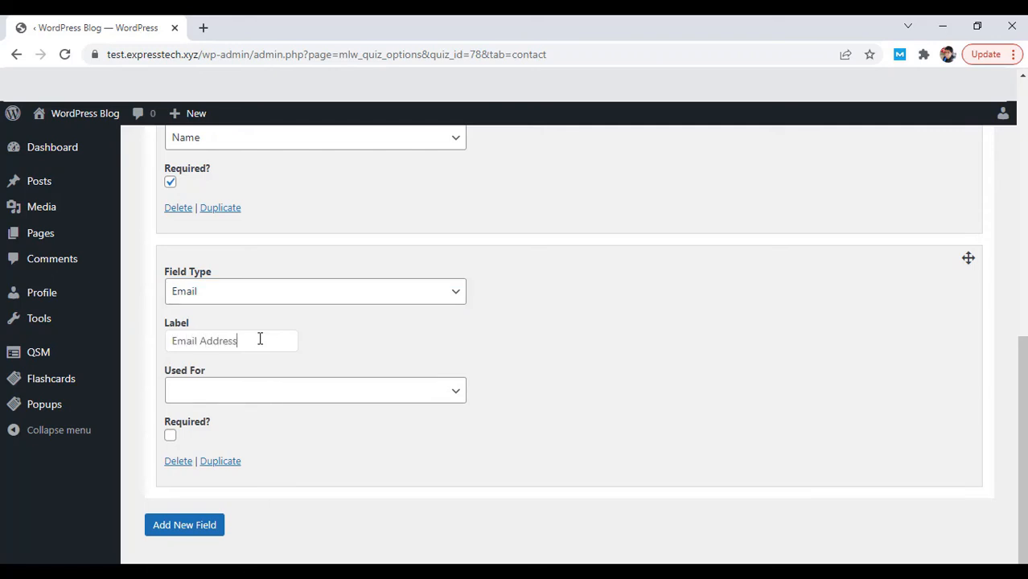
pyautogui.click(319, 392)
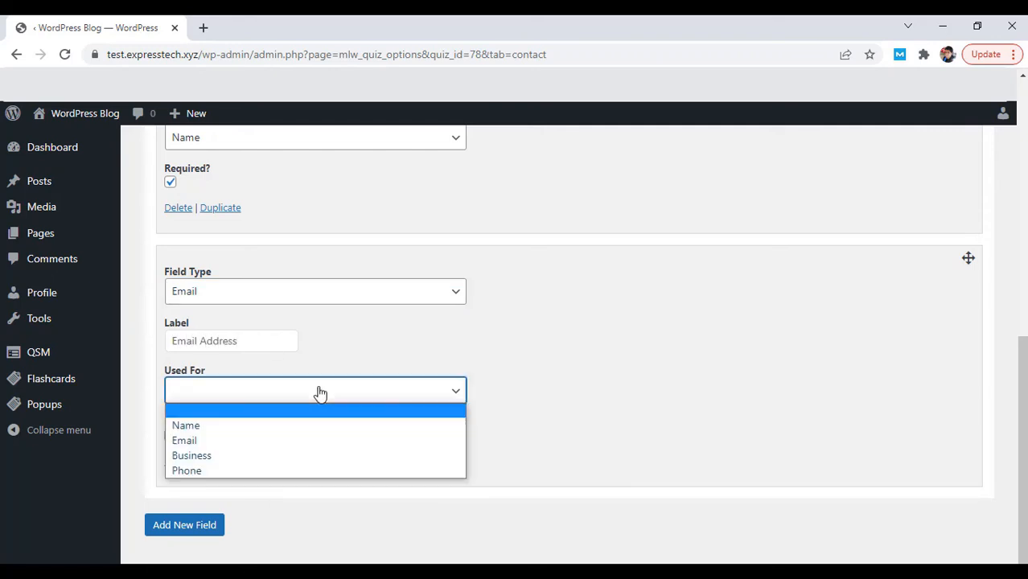
pyautogui.click(319, 442)
pyautogui.click(171, 436)
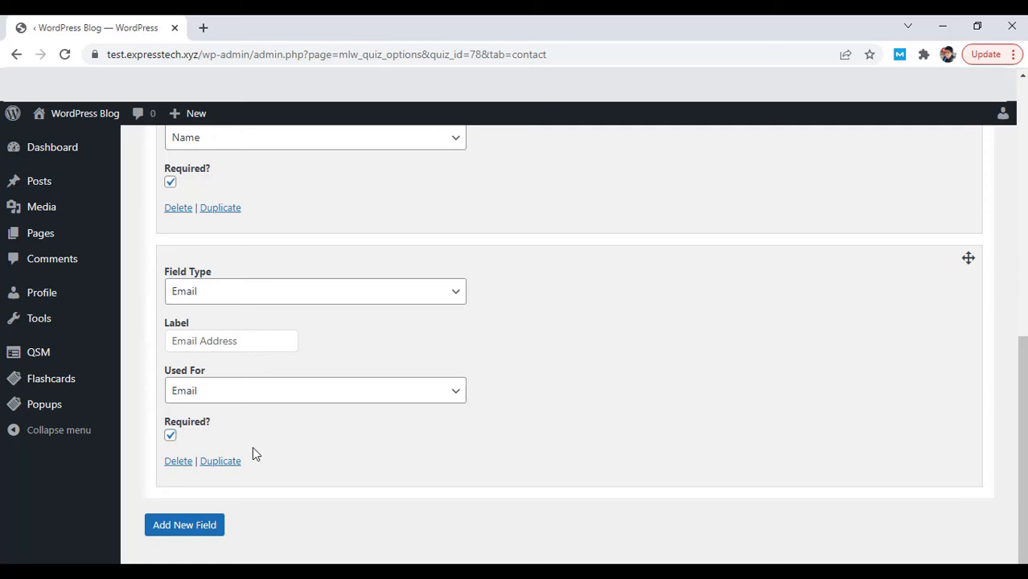
# Add a required Small Open Answer contact field labelled "Phone Number" and used for Phone, and save the contact fields
pyautogui.click(191, 526)
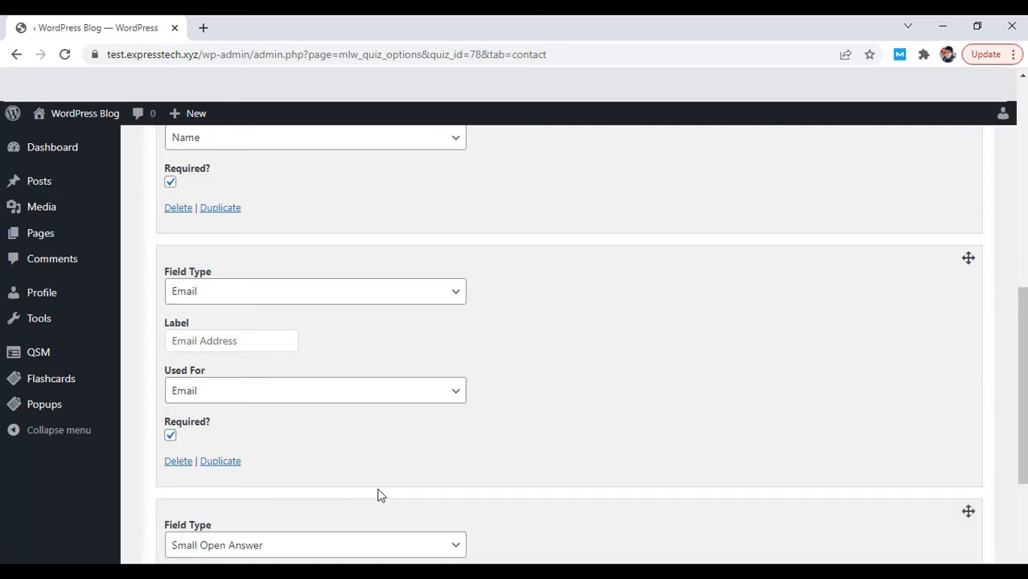
pyautogui.scroll(-3, 379, 495)
pyautogui.click(454, 300)
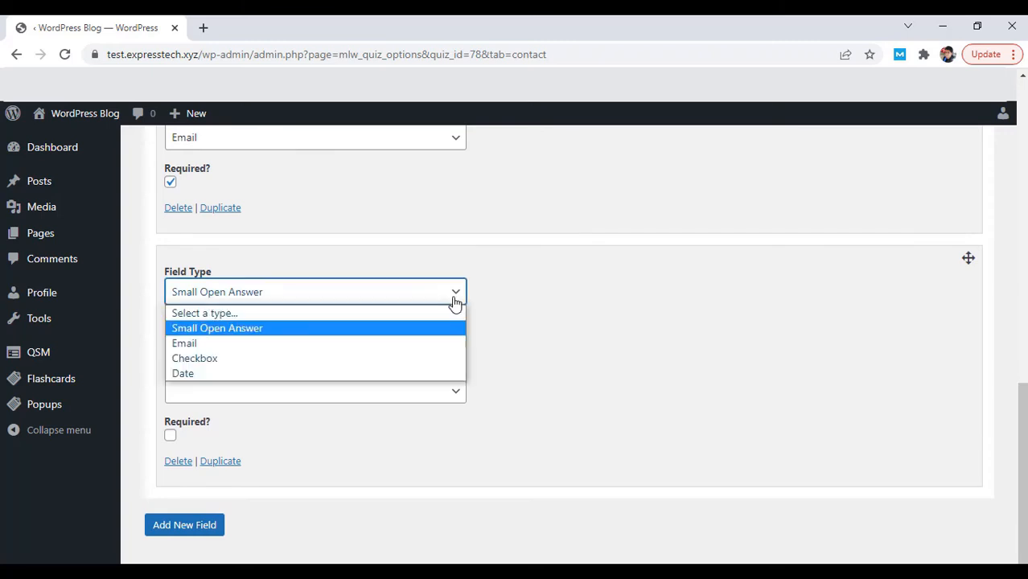
pyautogui.click(416, 330)
pyautogui.click(271, 336)
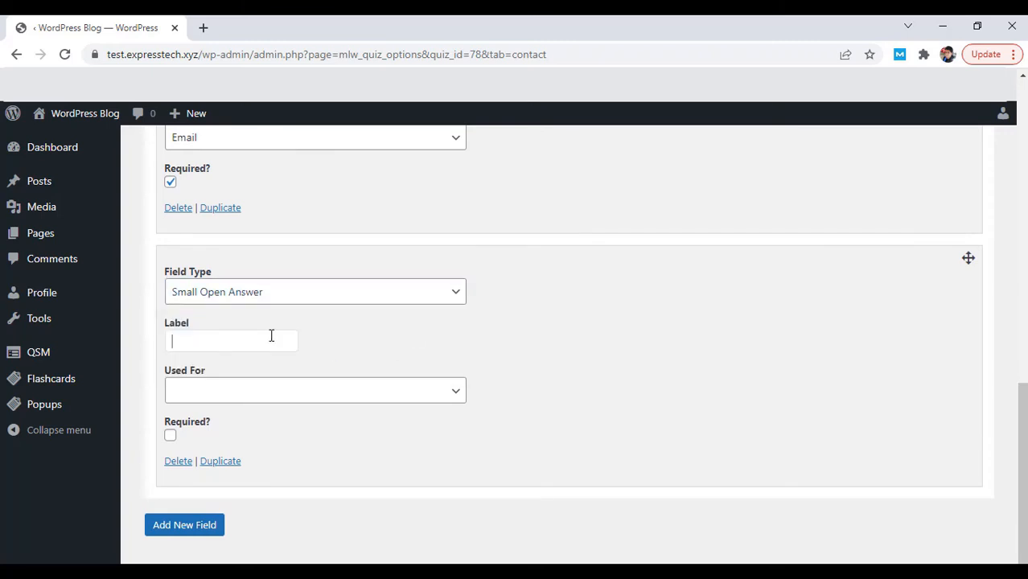
pyautogui.write('Phone Number')
pyautogui.click(367, 392)
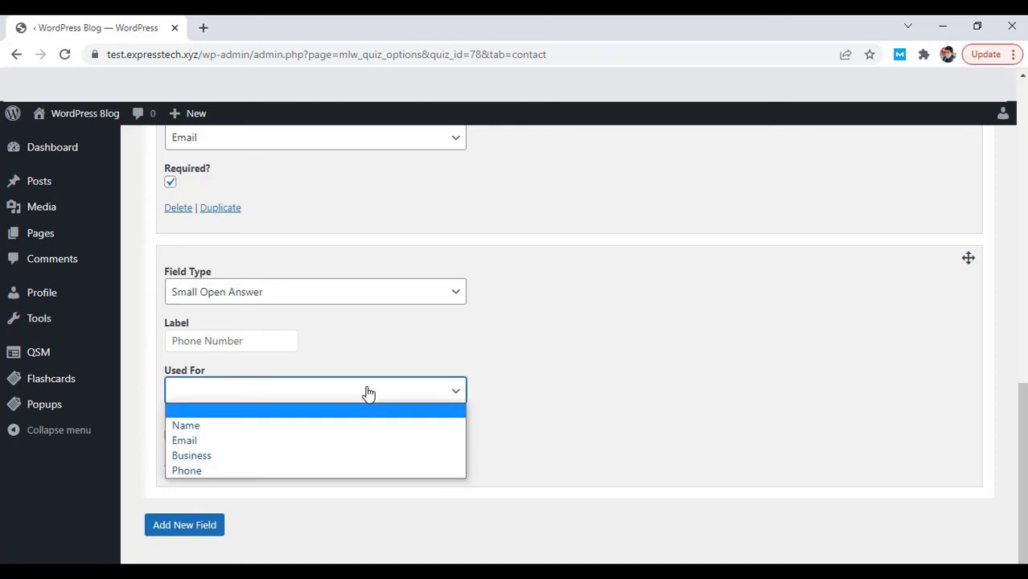
pyautogui.click(360, 471)
pyautogui.click(171, 435)
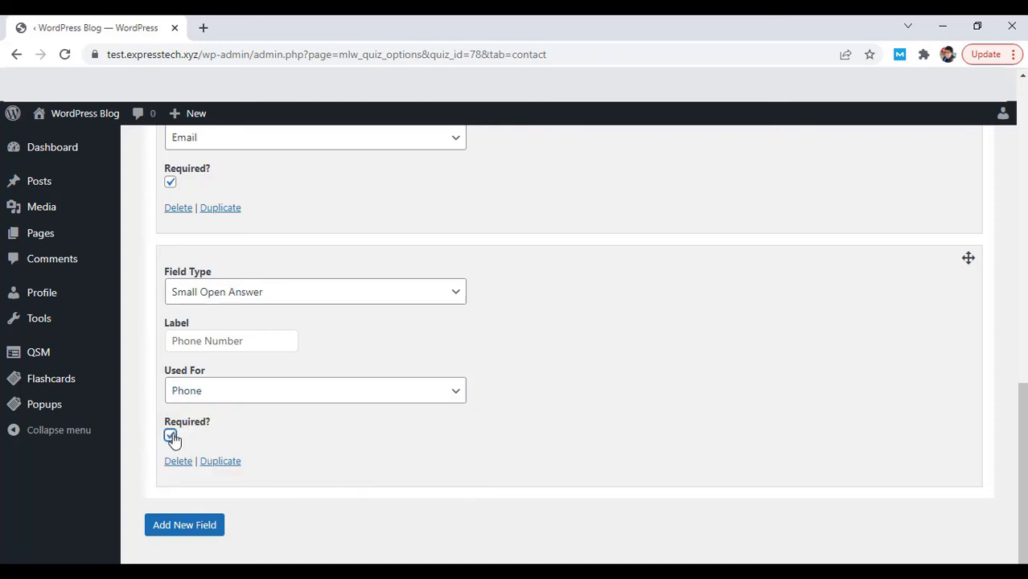
pyautogui.scroll(6, 322, 462)
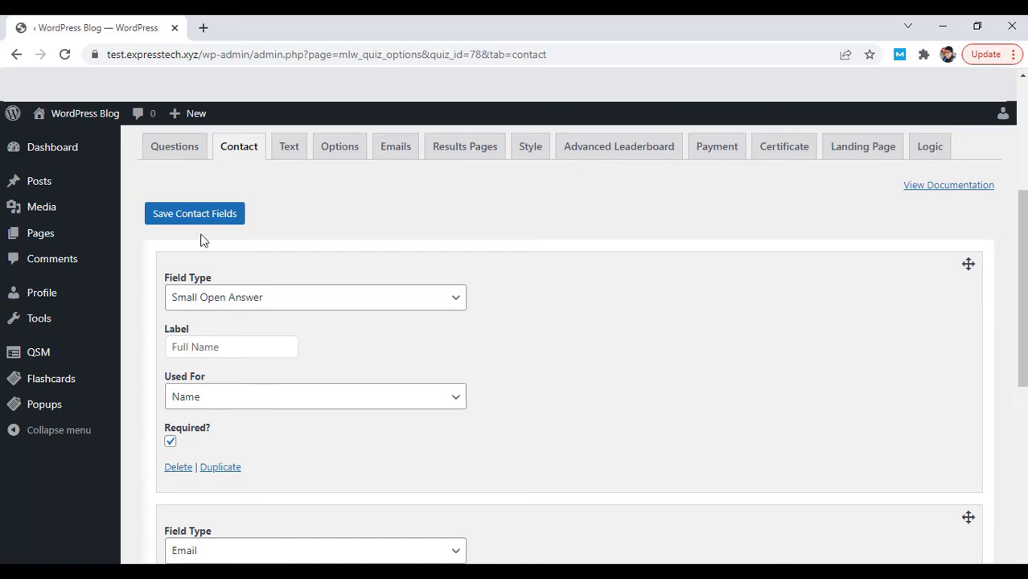
pyautogui.click(196, 214)
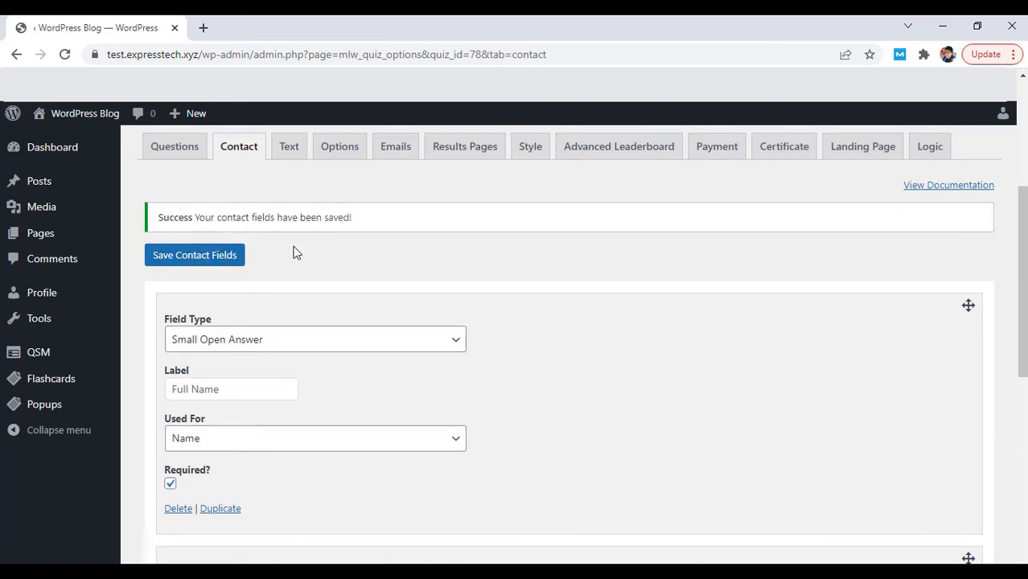
# Preview the reservation form and examine its contact fields, questions and the Reservation Date calendar
pyautogui.scroll(4, 293, 252)
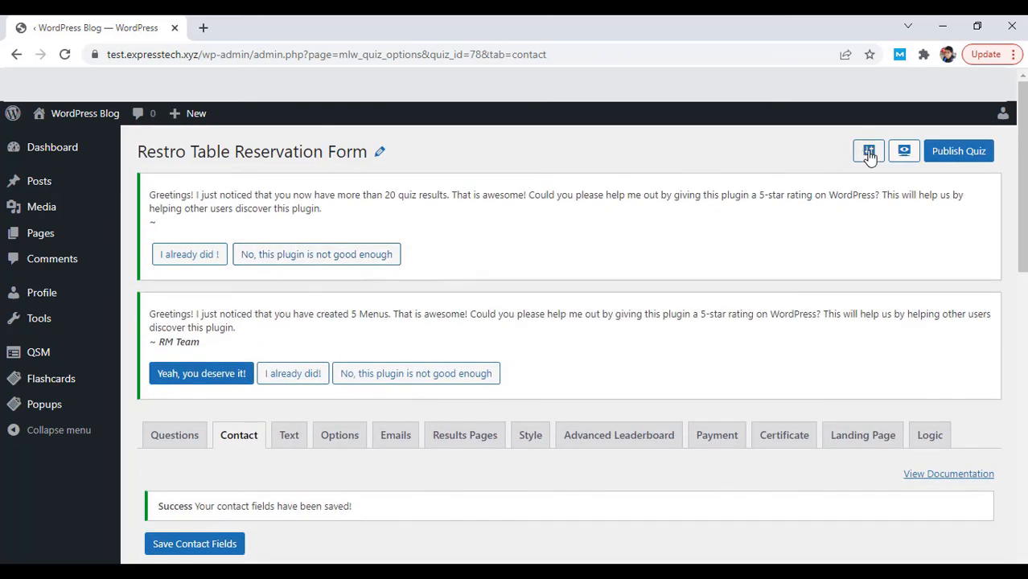
pyautogui.click(904, 157)
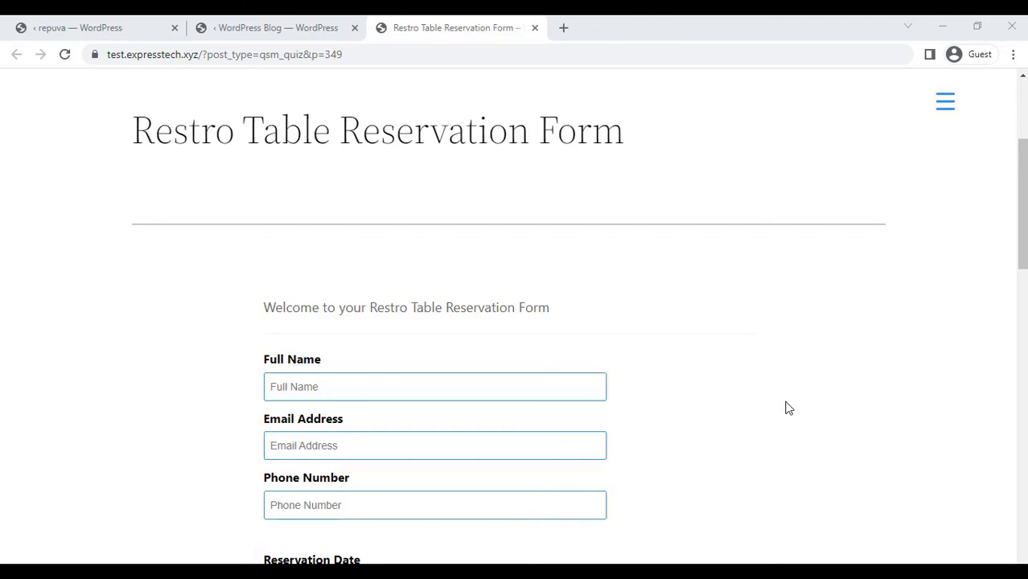
pyautogui.click(786, 402)
pyautogui.moveTo(1022, 247); pyautogui.dragTo(1025, 295)
pyautogui.click(328, 316)
pyautogui.click(346, 317)
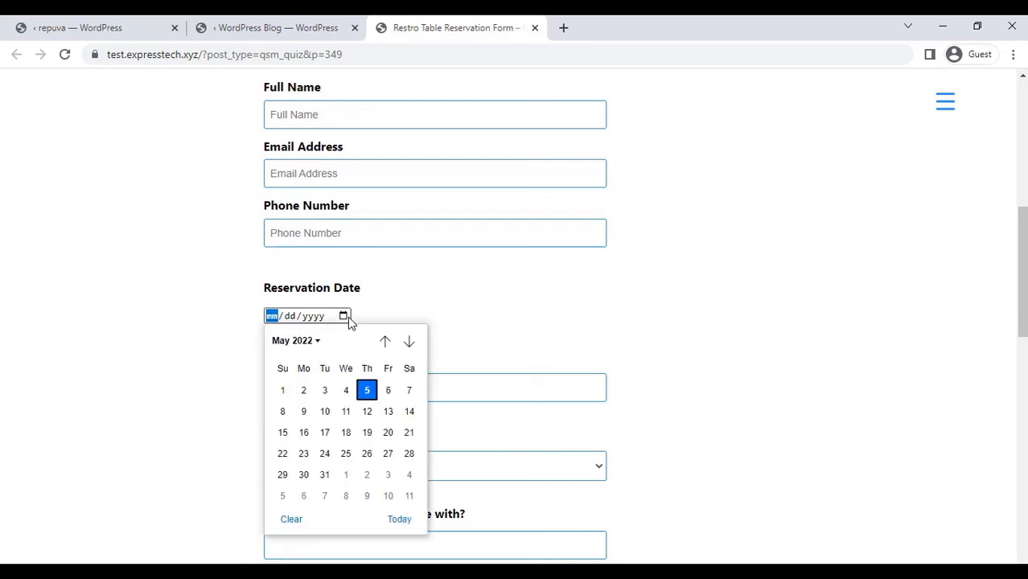
pyautogui.click(348, 318)
pyautogui.click(348, 318)
pyautogui.click(645, 391)
pyautogui.moveTo(1025, 277); pyautogui.dragTo(1023, 219)
pyautogui.click(598, 263)
pyautogui.click(598, 263)
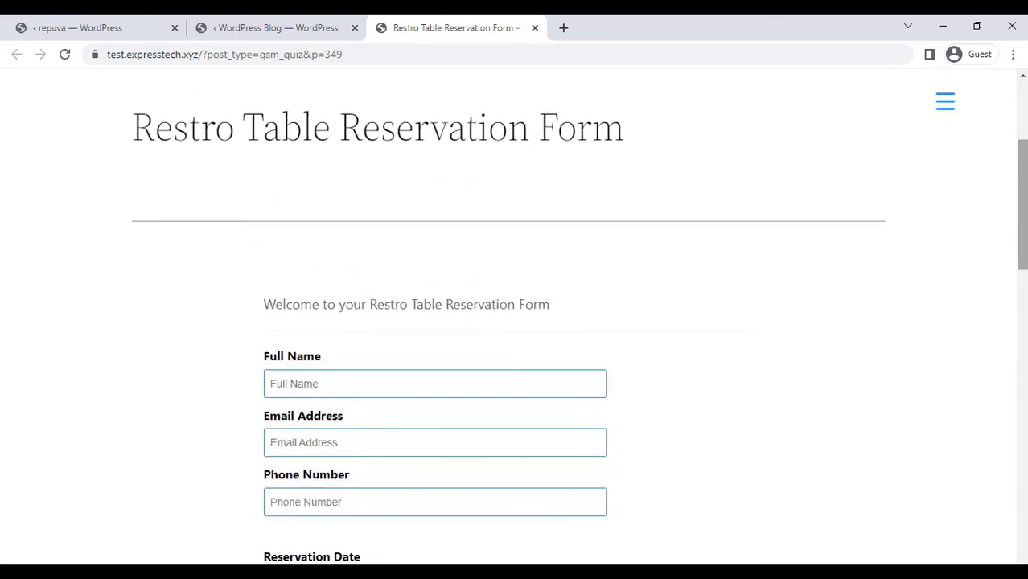